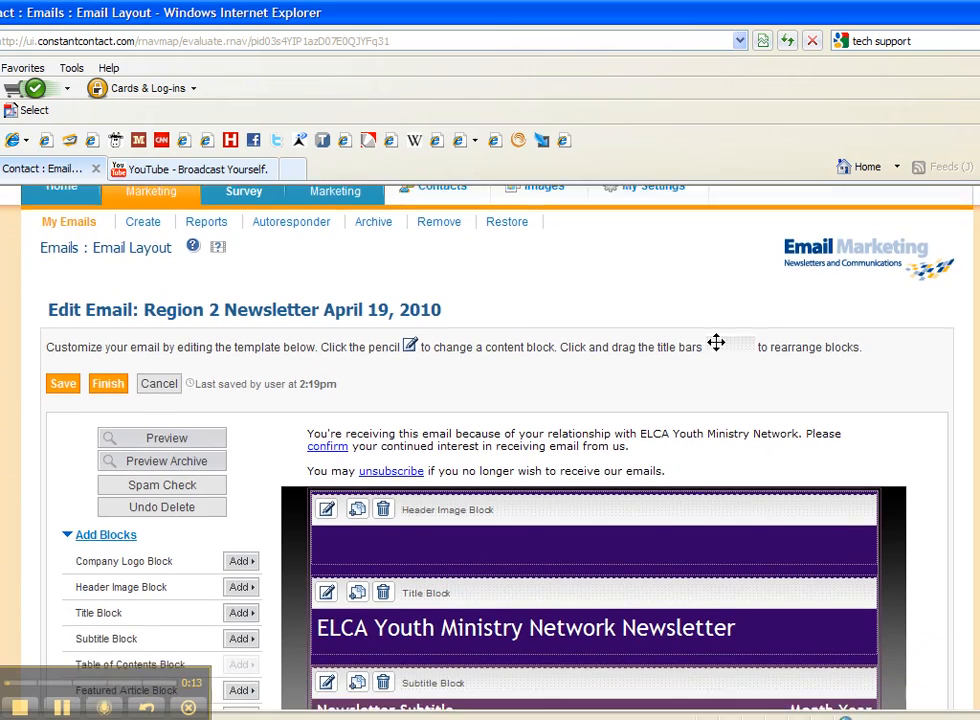
- Open the second article block, below "Extravaganza is coming!", for editing and replace its headline with "Tech Support"
{"action": "scroll", "coordinate": [716, 373], "scroll_direction": "down", "scroll_amount": 2}
{"action": "scroll", "coordinate": [594, 450], "scroll_direction": "down", "scroll_amount": 2}
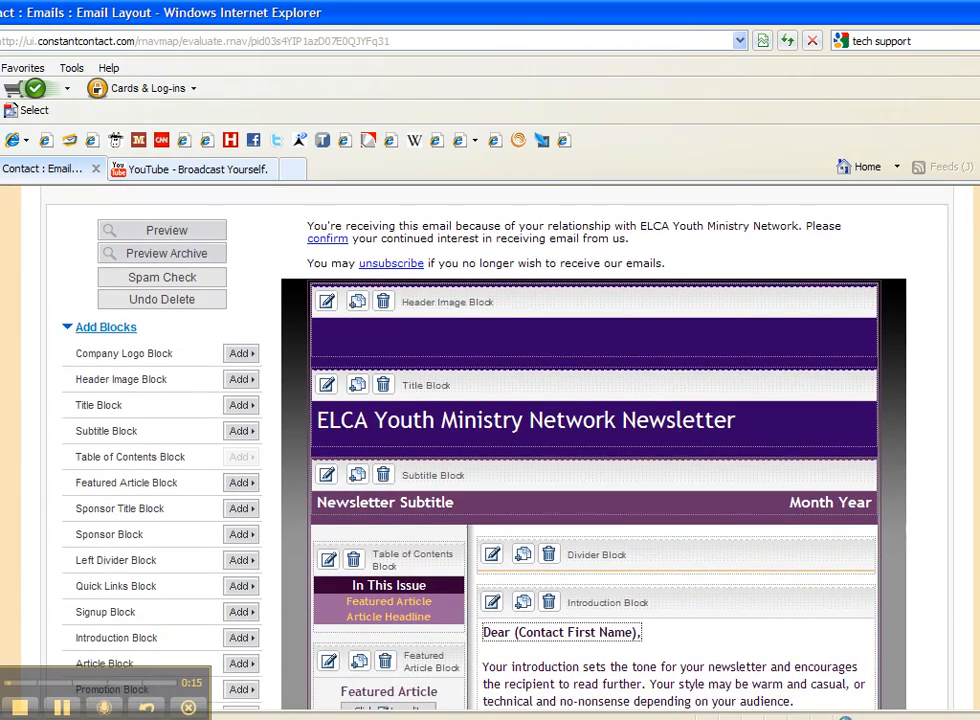
{"action": "scroll", "coordinate": [594, 450], "scroll_direction": "down", "scroll_amount": 3}
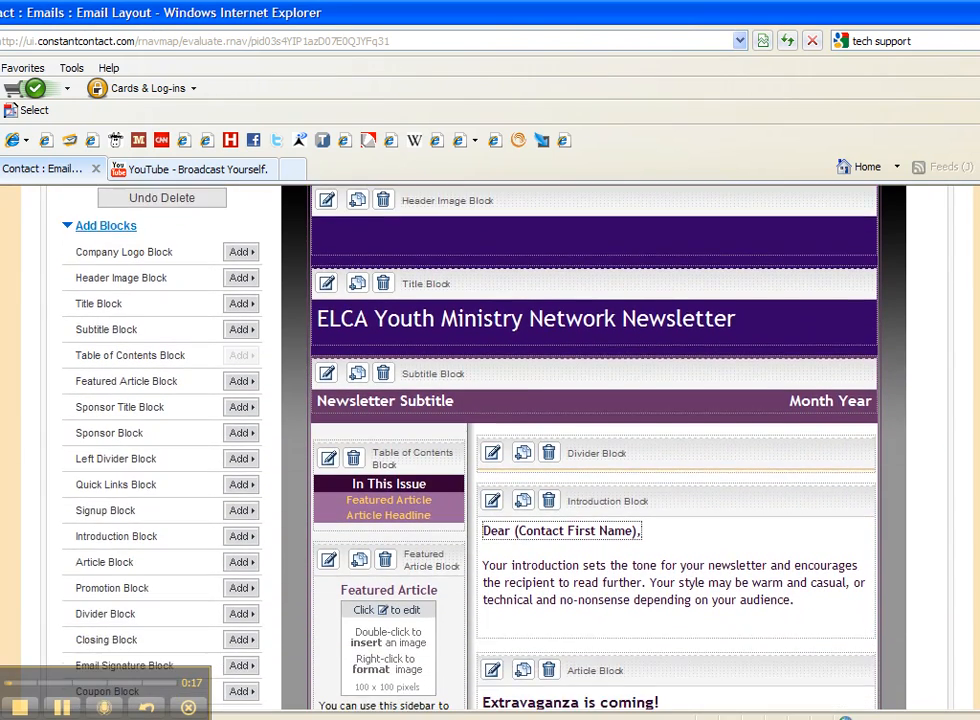
{"action": "scroll", "coordinate": [594, 450], "scroll_direction": "down", "scroll_amount": 6}
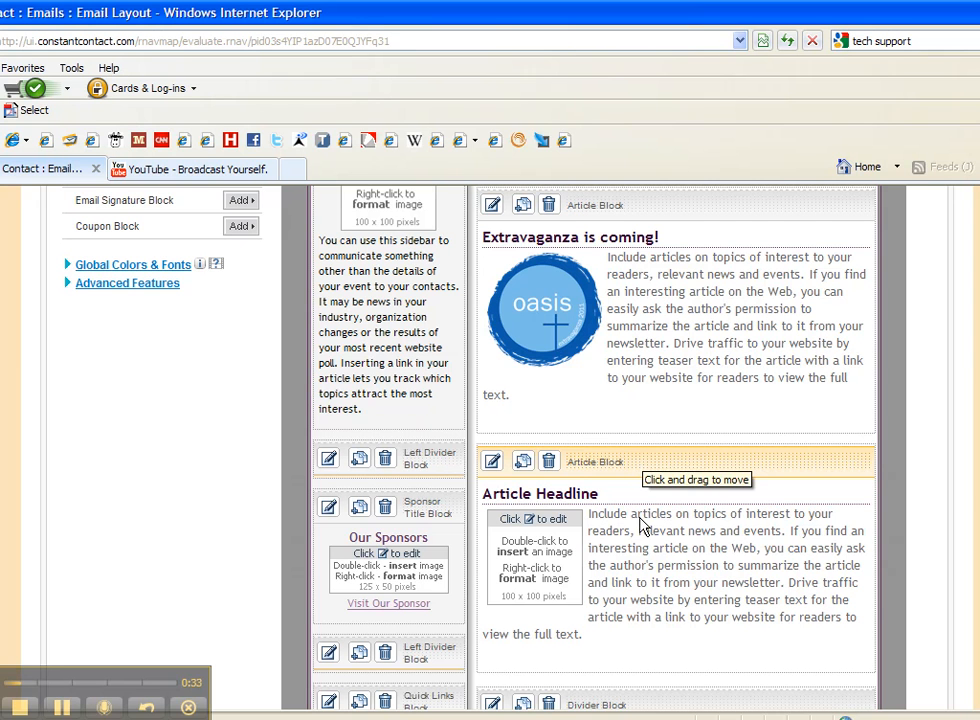
{"action": "left_click", "coordinate": [493, 462]}
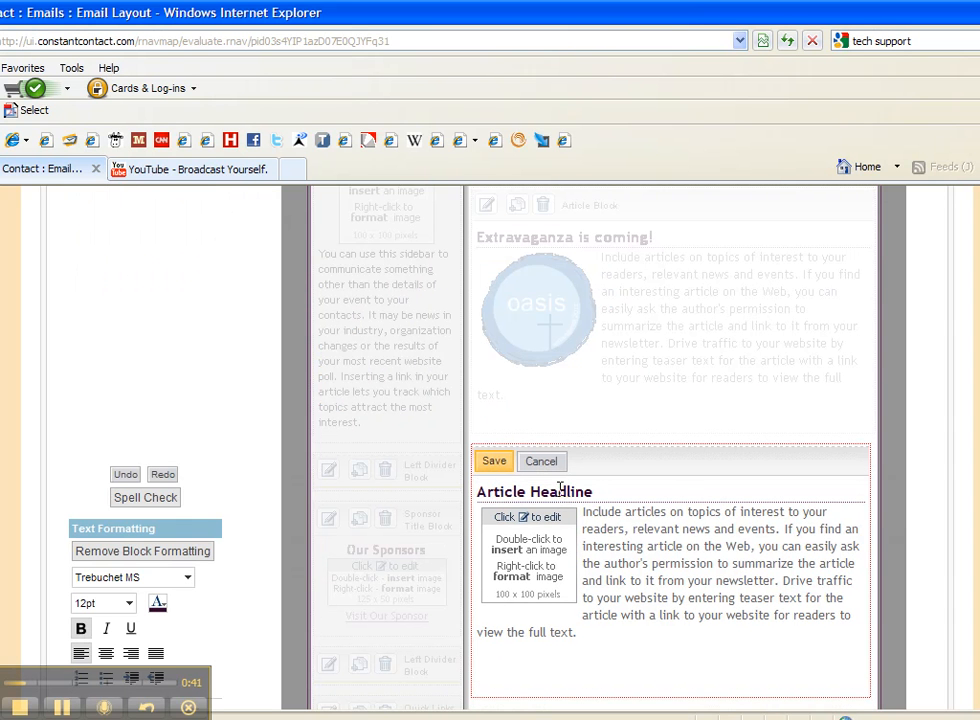
{"action": "left_click_drag", "start_coordinate": [595, 491], "coordinate": [493, 475]}
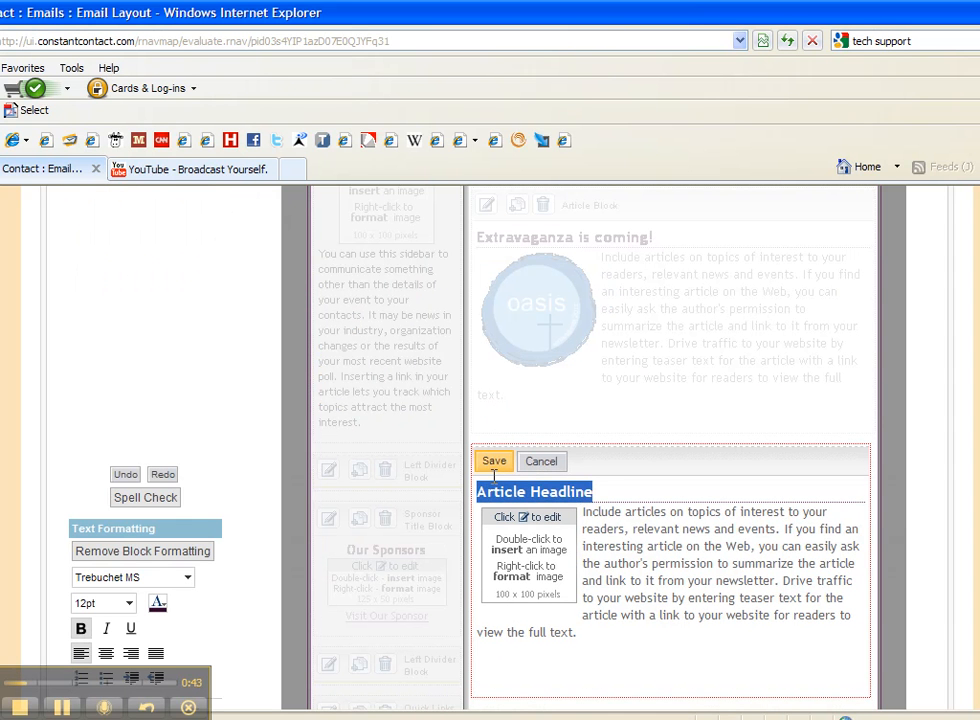
{"action": "type", "text": "T"}
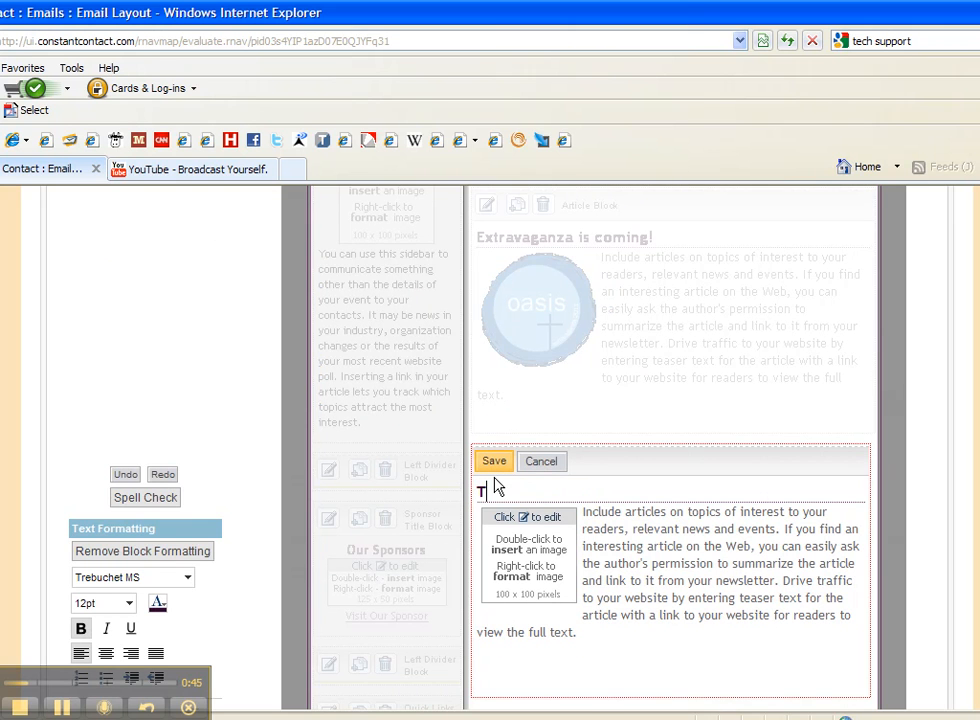
{"action": "type", "text": "ech Support"}
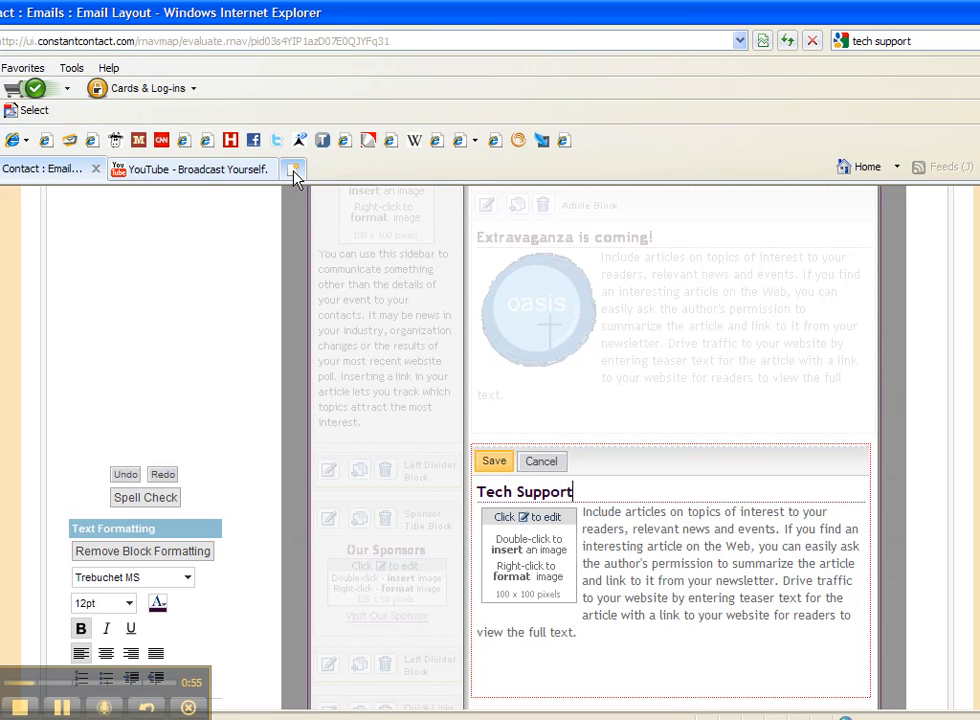
- Search Google for "tech support" in a new browser tab and show the image results
{"action": "left_click", "coordinate": [292, 169]}
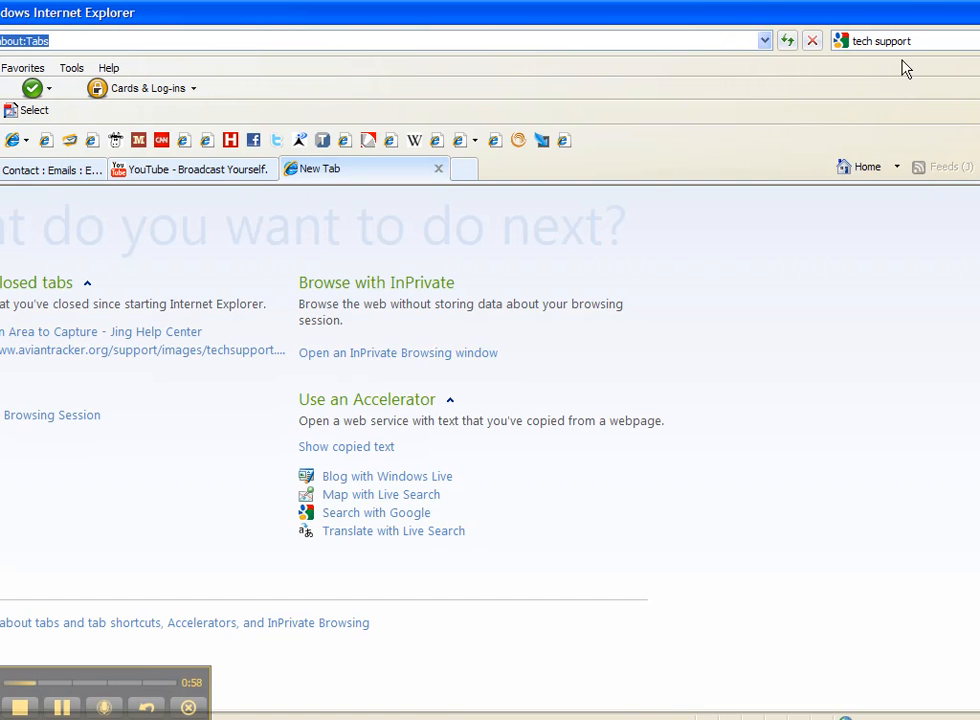
{"action": "left_click", "coordinate": [917, 42]}
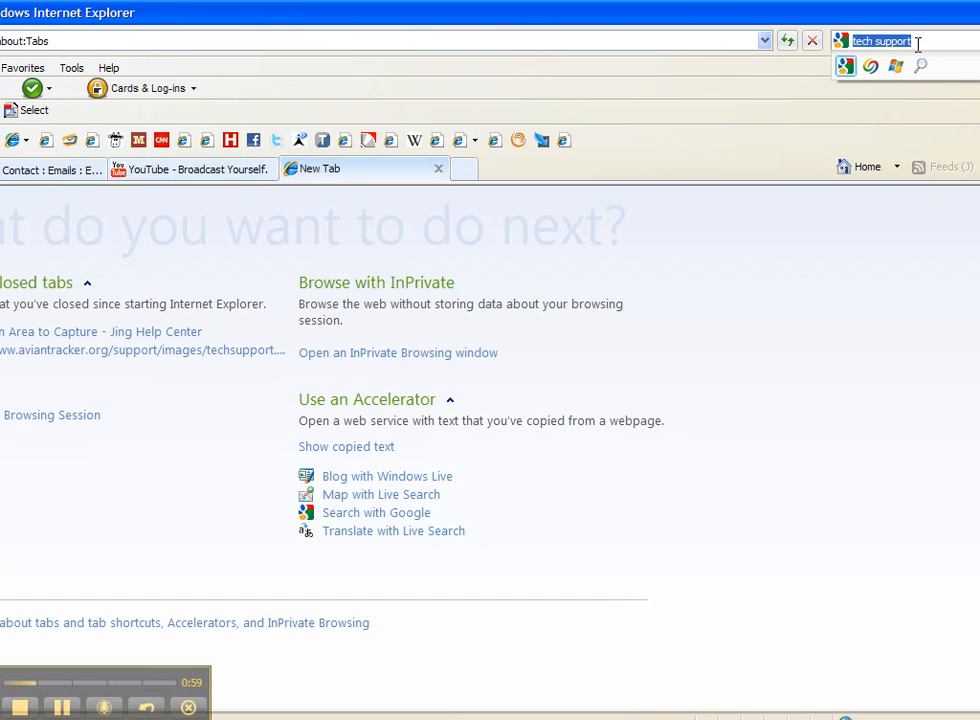
{"action": "left_click", "coordinate": [917, 43]}
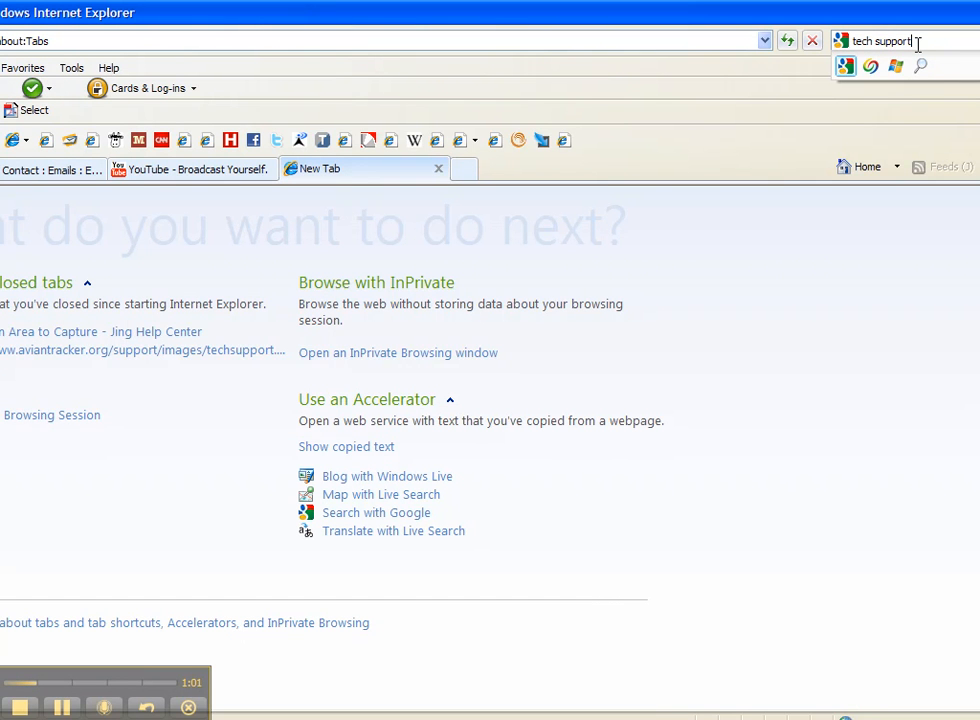
{"action": "key", "text": "Return"}
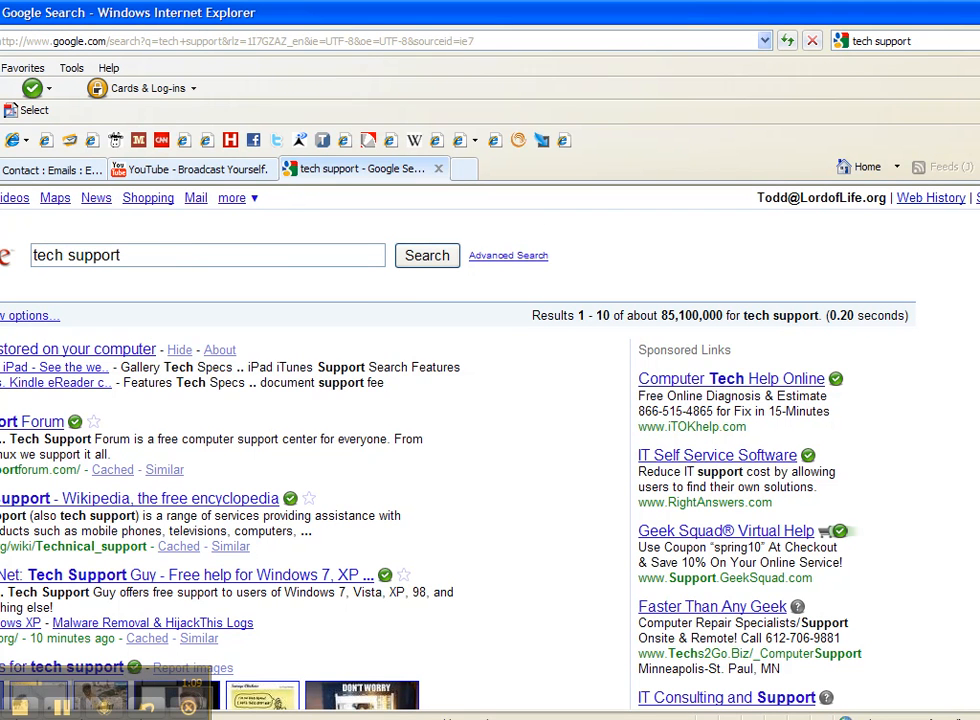
{"action": "left_click", "coordinate": [0, 198]}
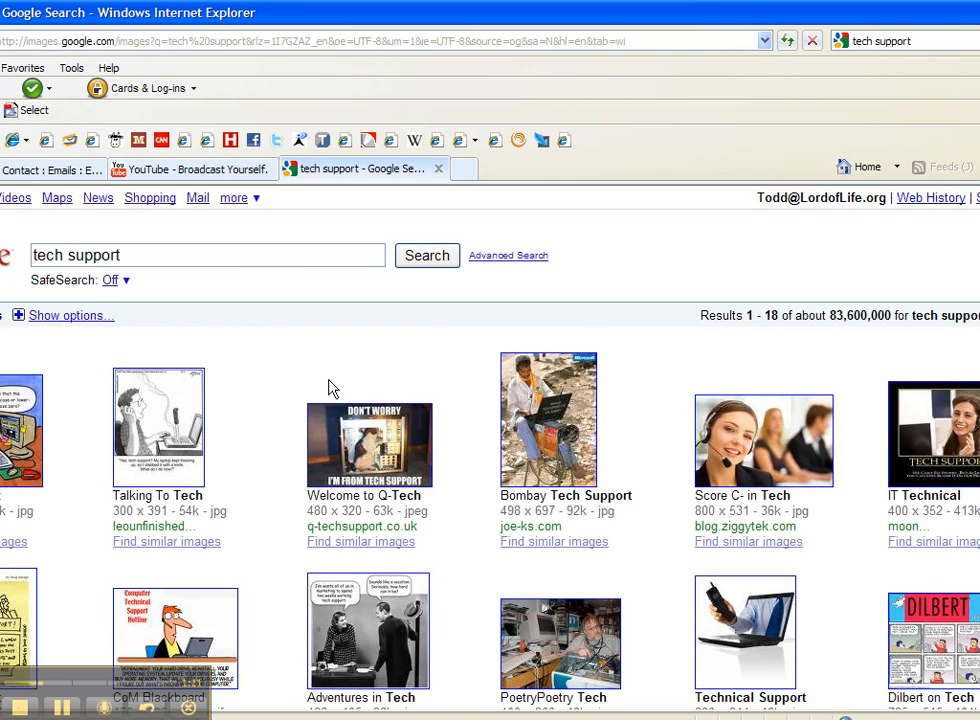
- Open the full-size version of the aviantracker.org picture of a hand holding a phone out of a laptop
{"action": "scroll", "coordinate": [490, 450], "scroll_direction": "down", "scroll_amount": 3}
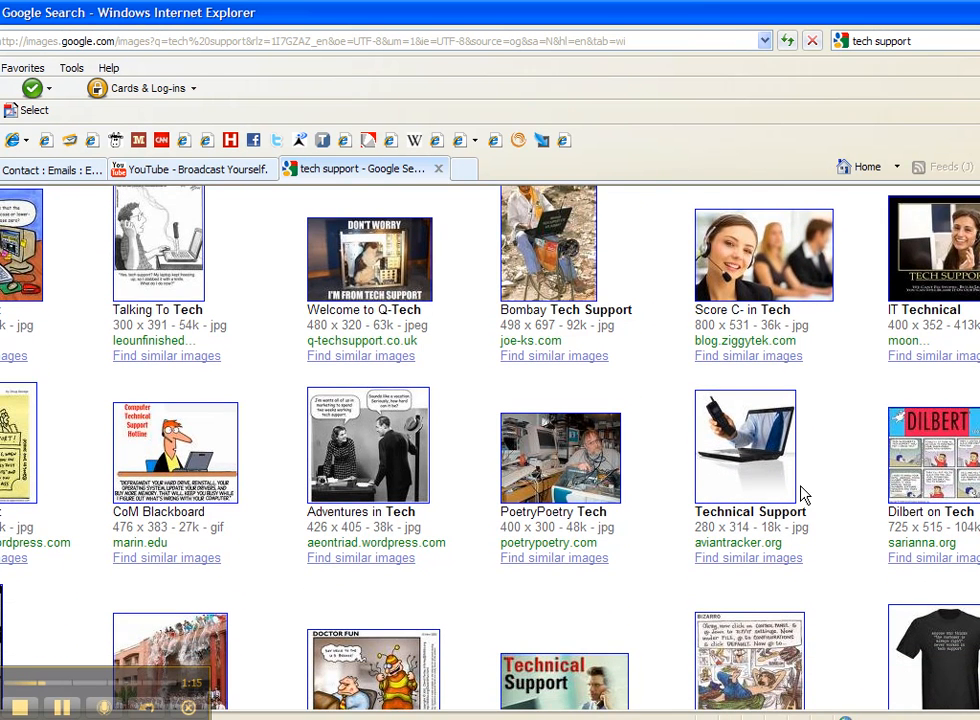
{"action": "left_click", "coordinate": [755, 474]}
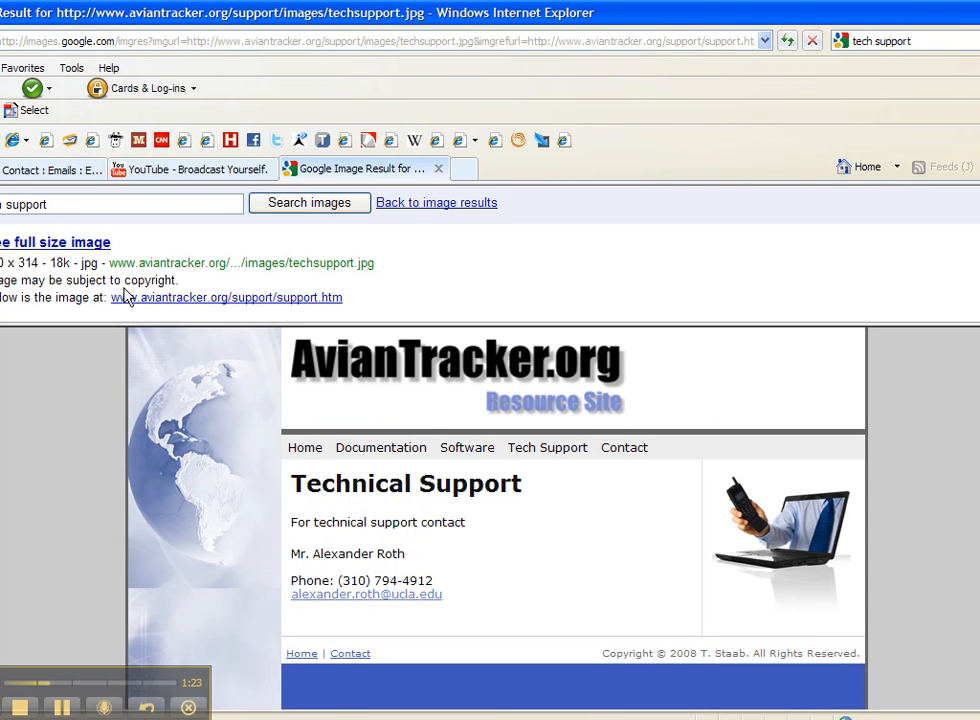
{"action": "left_click", "coordinate": [52, 244]}
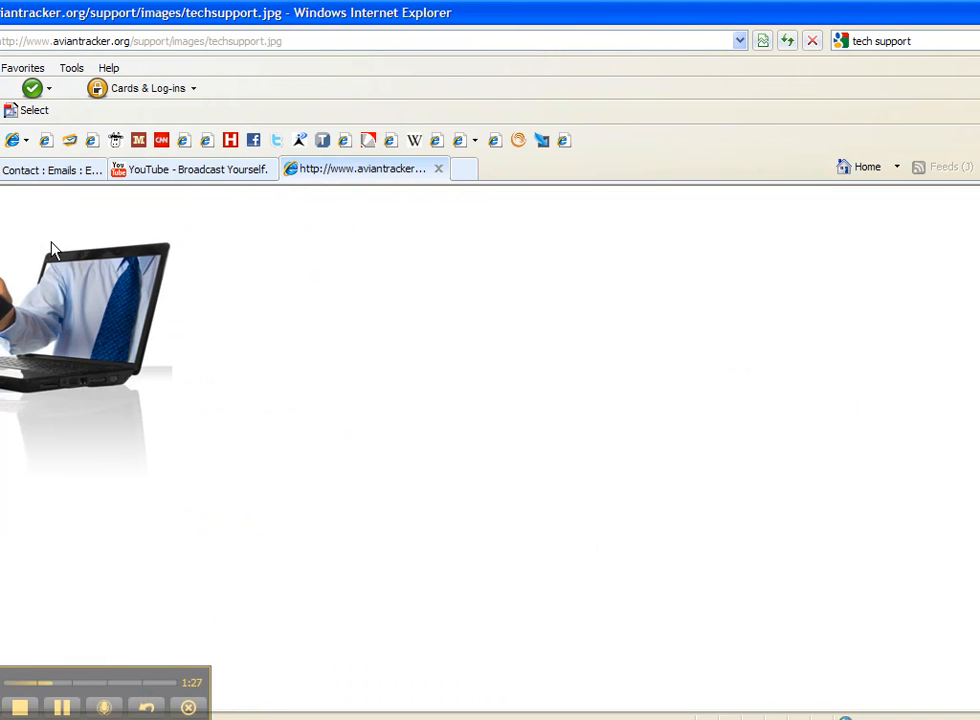
- Copy the web address of techsupport.jpg from the picture's properties and close them
{"action": "right_click", "coordinate": [86, 317]}
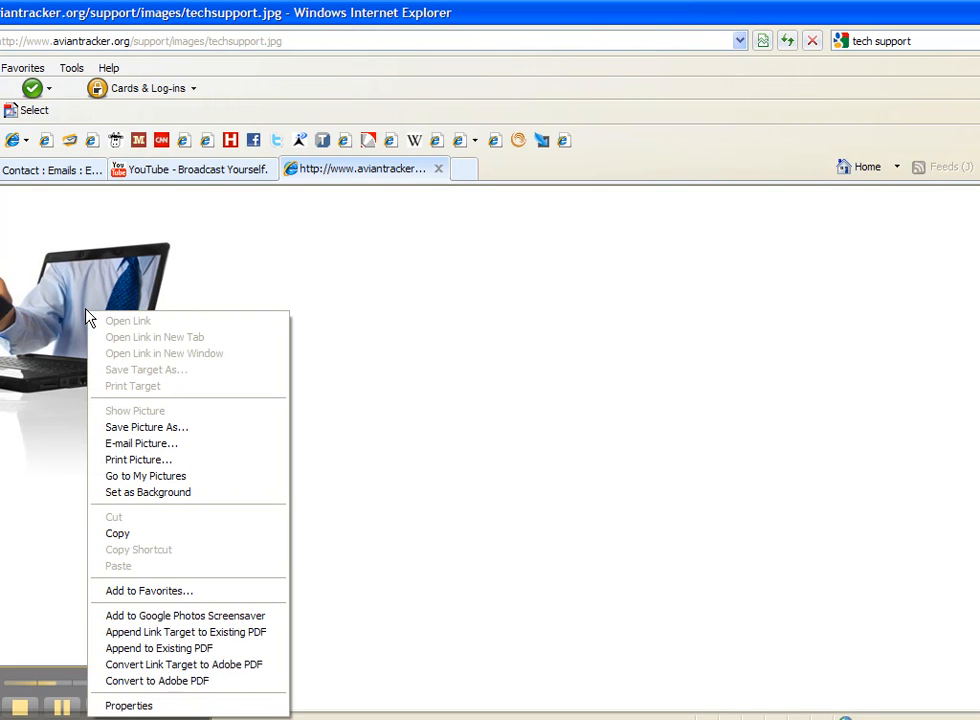
{"action": "left_click", "coordinate": [137, 706]}
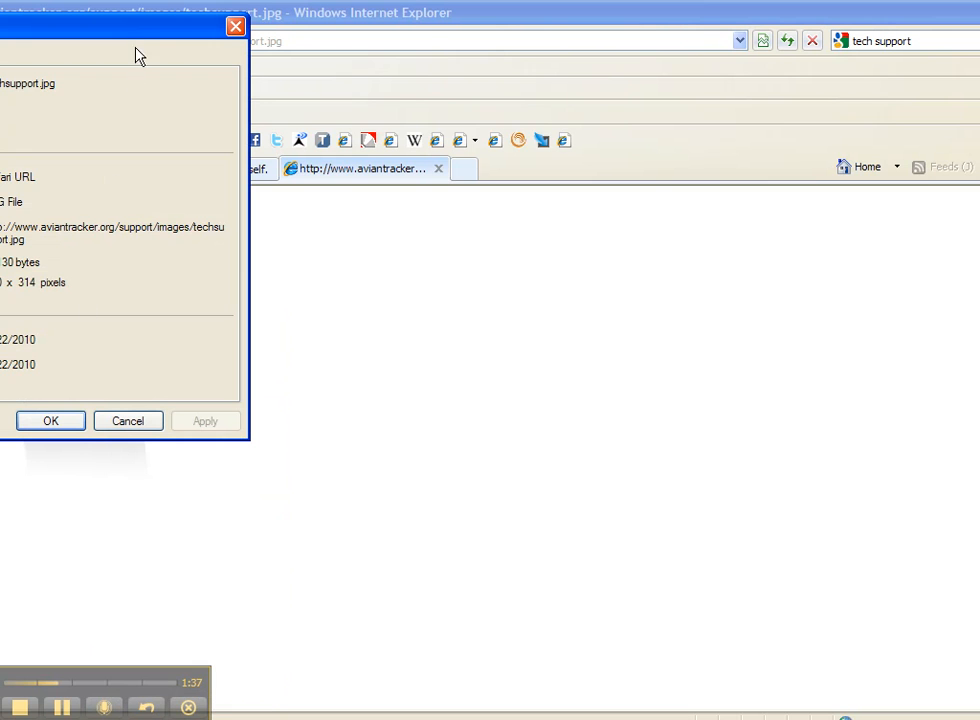
{"action": "left_click_drag", "start_coordinate": [143, 36], "coordinate": [300, 90]}
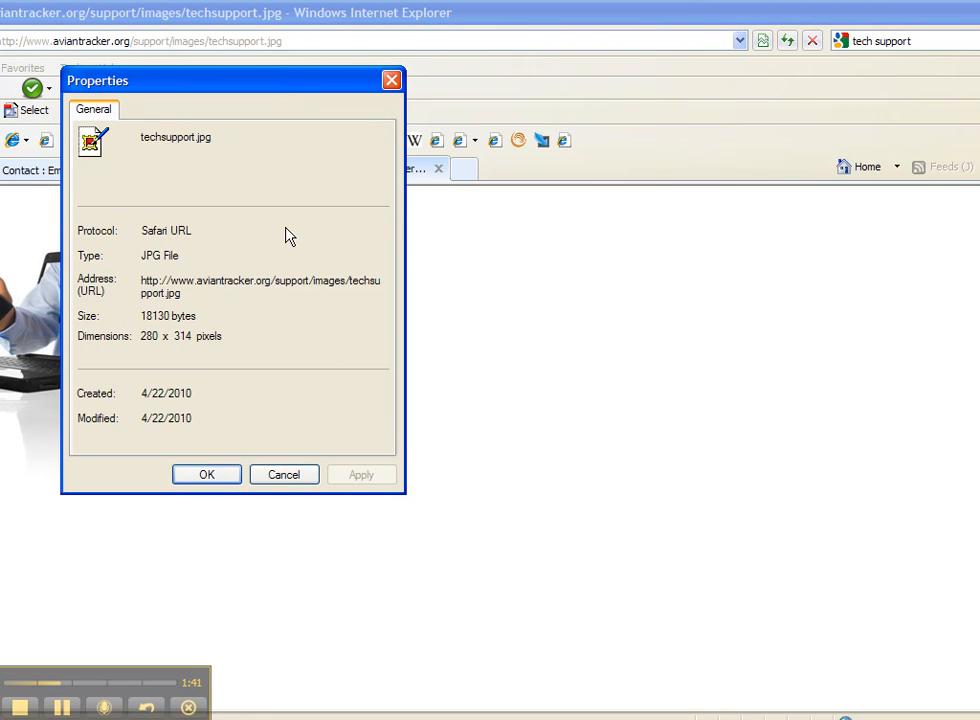
{"action": "left_click_drag", "start_coordinate": [141, 281], "coordinate": [188, 289]}
{"action": "right_click", "coordinate": [166, 293]}
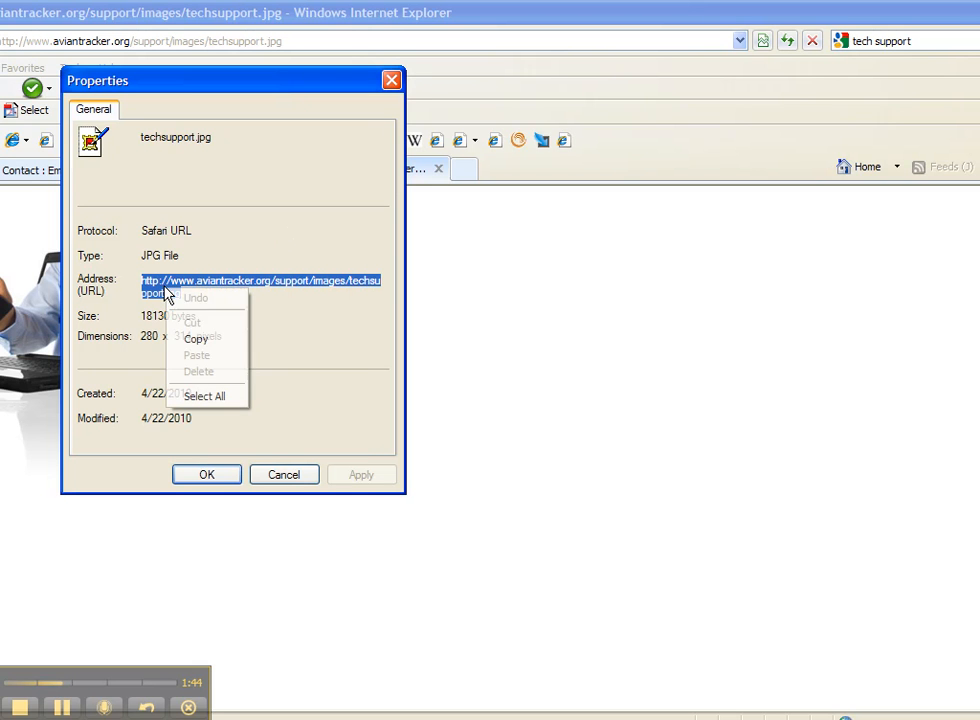
{"action": "left_click", "coordinate": [190, 343]}
{"action": "left_click", "coordinate": [273, 476]}
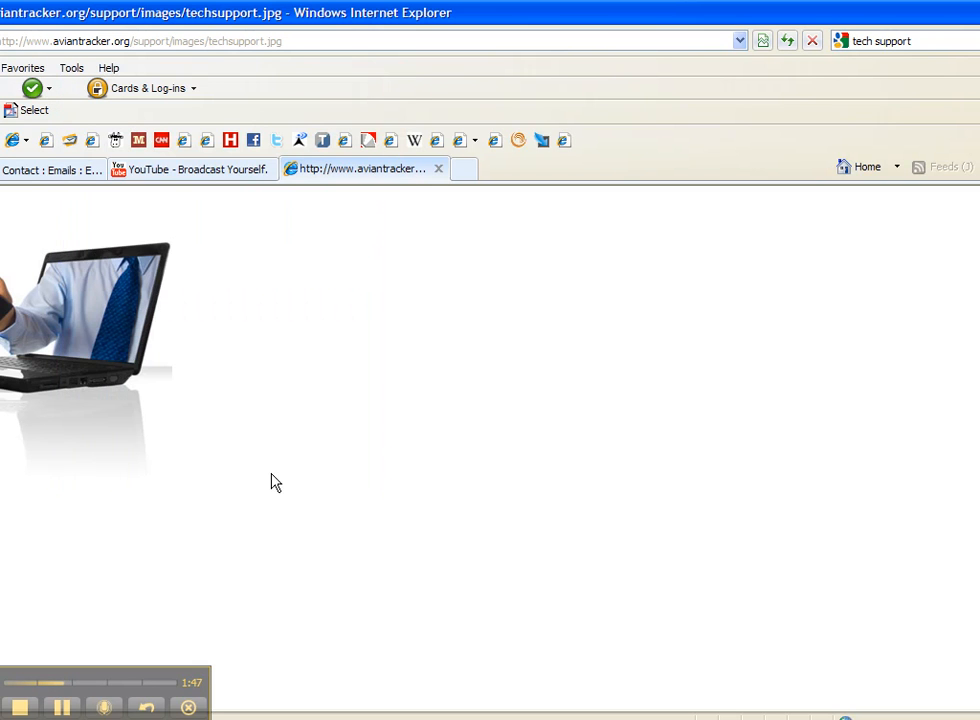
- Back in the newsletter, edit the Tech Support article's placeholder image, paste the copied address as its image URL and preview it
{"action": "left_click", "coordinate": [64, 175]}
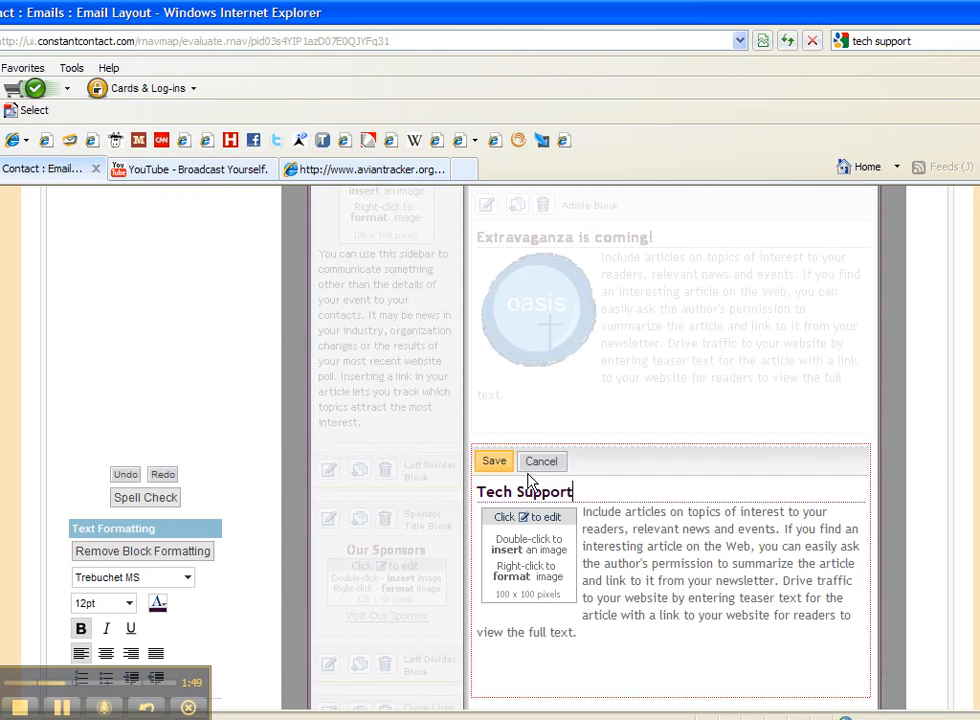
{"action": "left_click", "coordinate": [553, 557]}
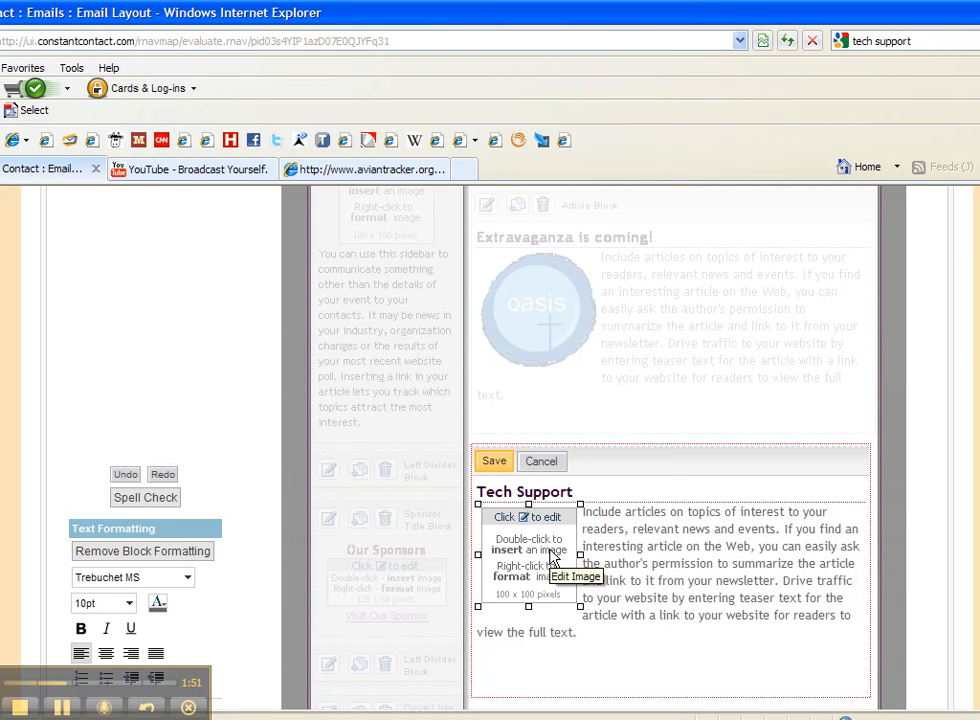
{"action": "double_click", "coordinate": [551, 557]}
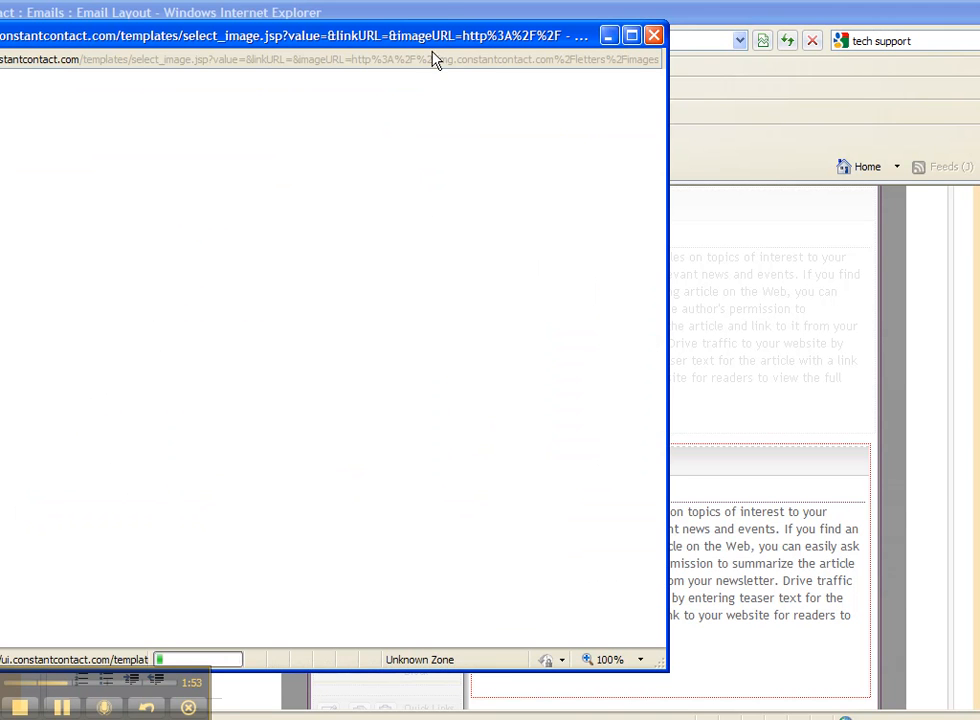
{"action": "left_click_drag", "start_coordinate": [446, 39], "coordinate": [617, 89]}
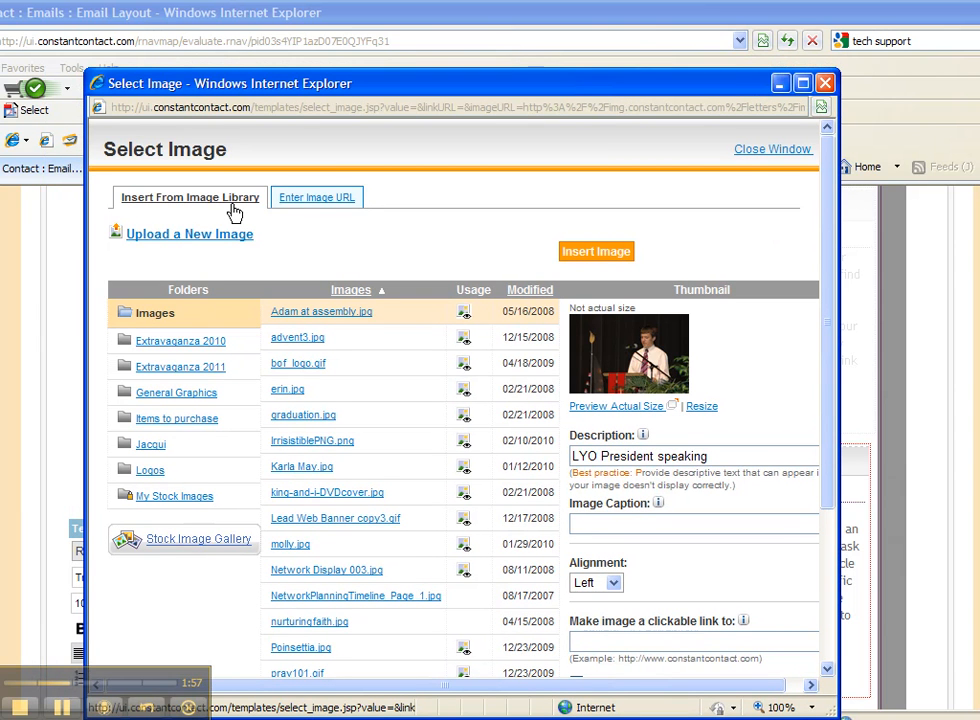
{"action": "left_click", "coordinate": [303, 205]}
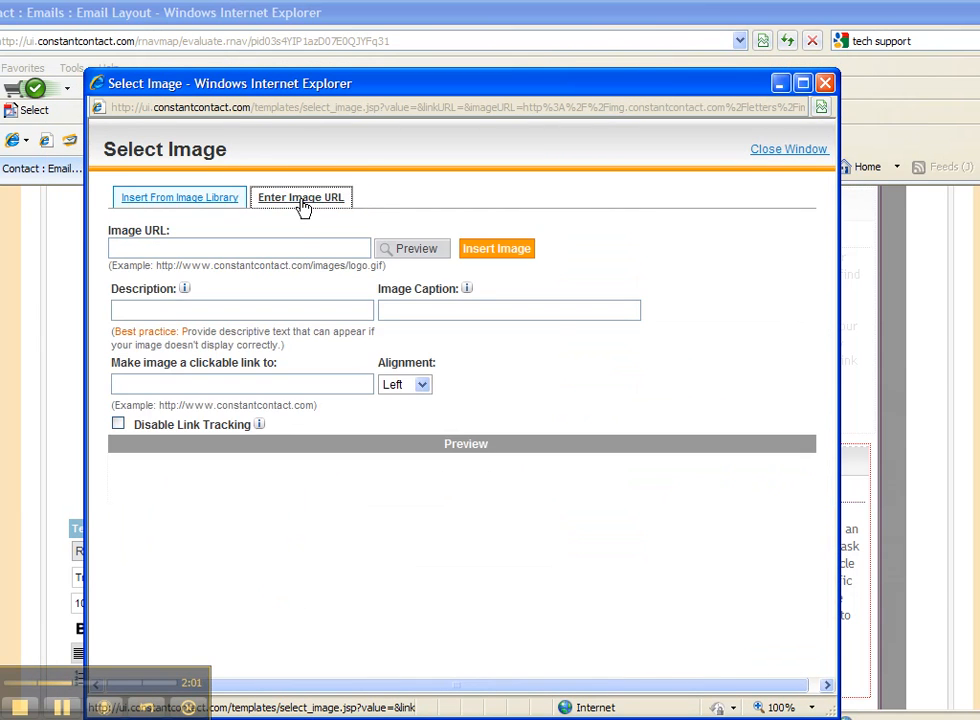
{"action": "left_click", "coordinate": [289, 245]}
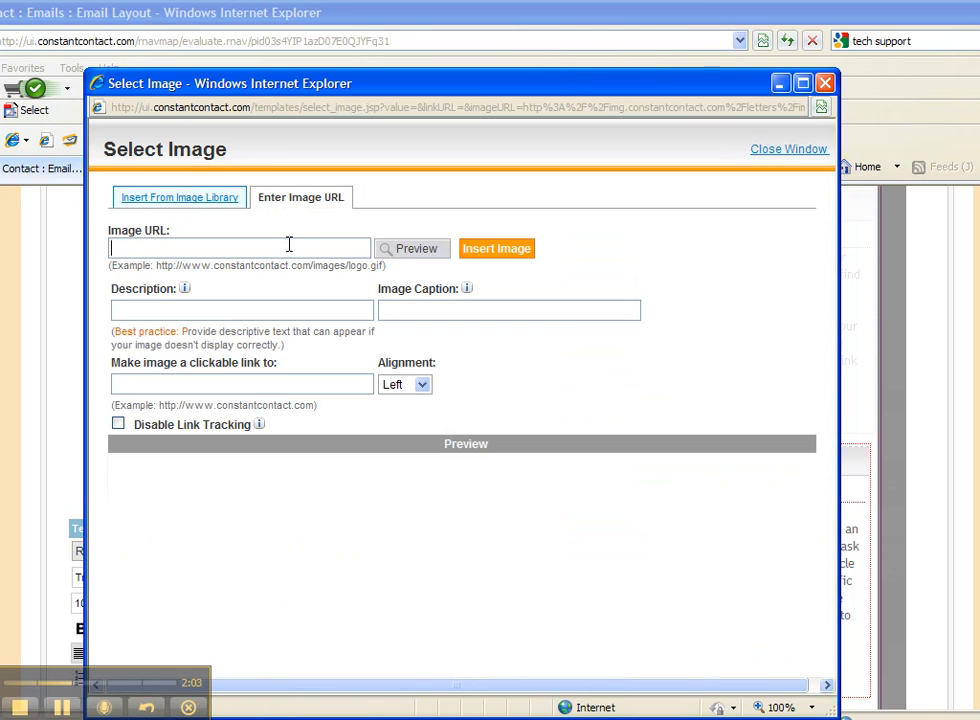
{"action": "key", "text": "ctrl+v"}
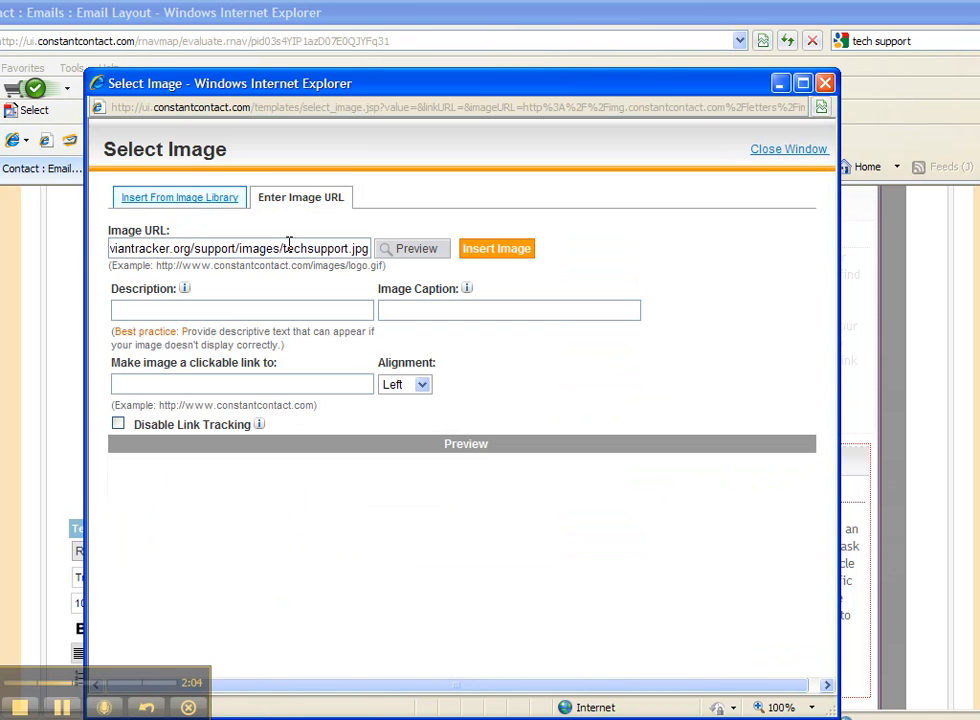
{"action": "left_click", "coordinate": [408, 252]}
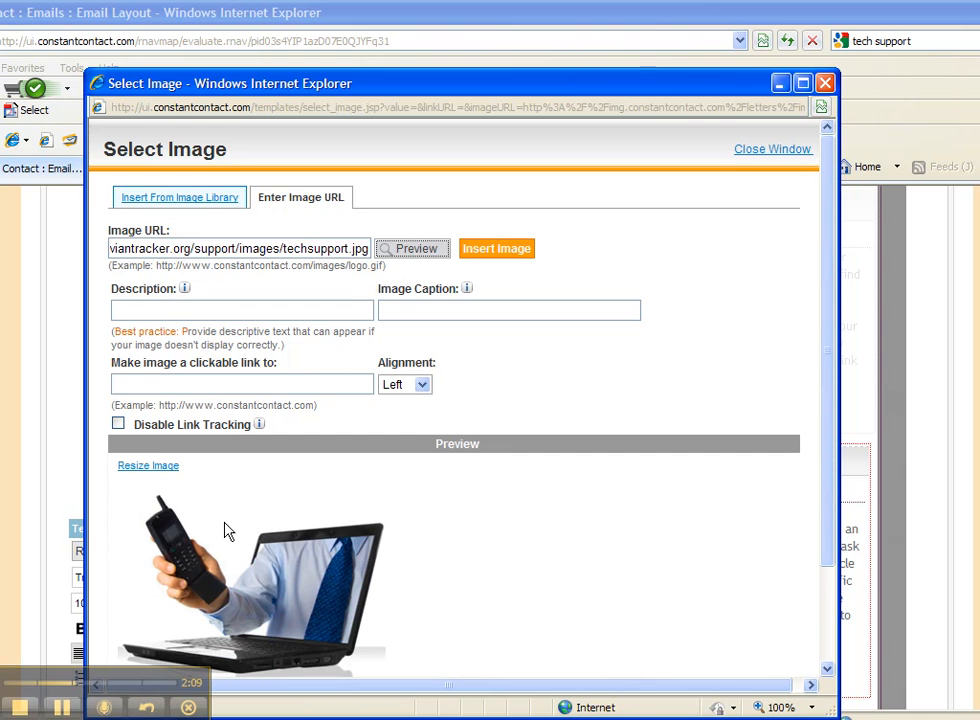
- Open the resize options for the linked image and preview it at 60 percent
{"action": "left_click", "coordinate": [155, 467]}
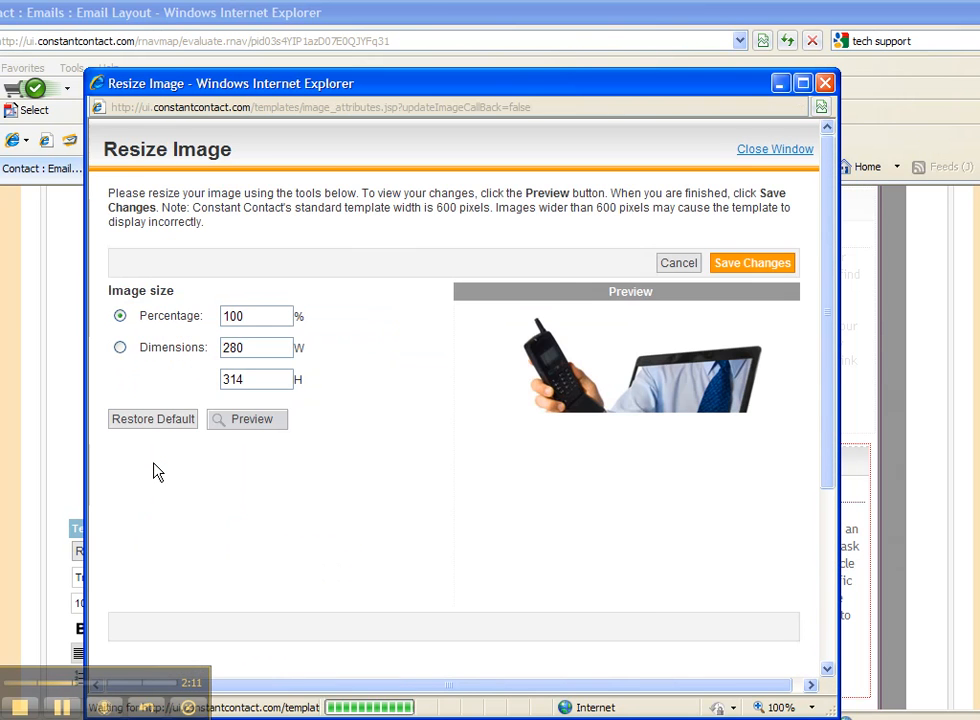
{"action": "left_click_drag", "start_coordinate": [254, 319], "coordinate": [227, 304]}
{"action": "type", "text": "60"}
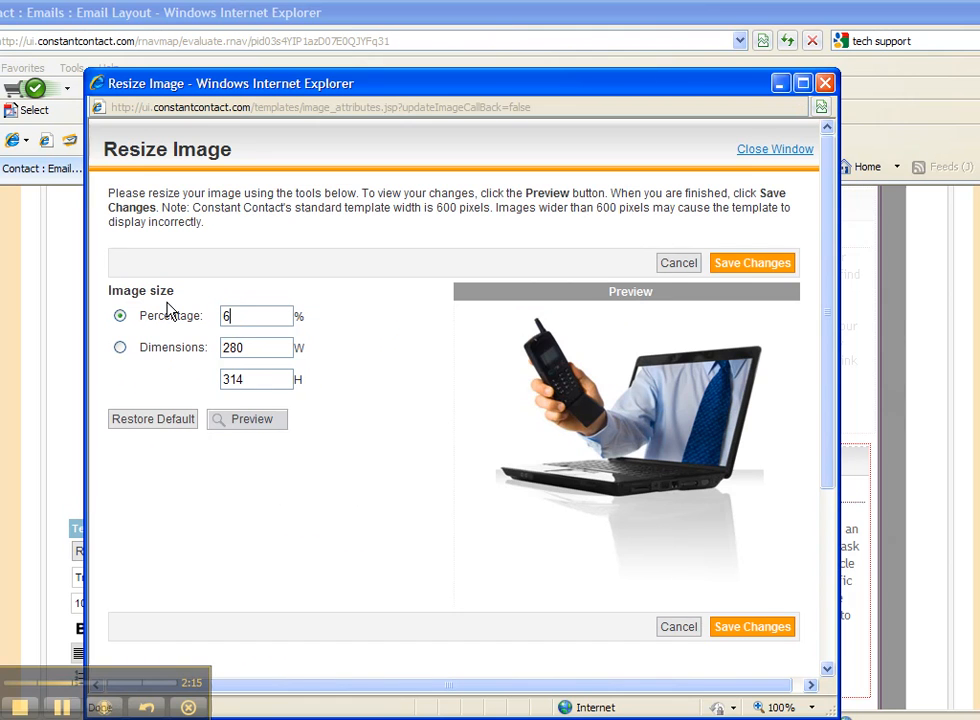
{"action": "left_click", "coordinate": [241, 421]}
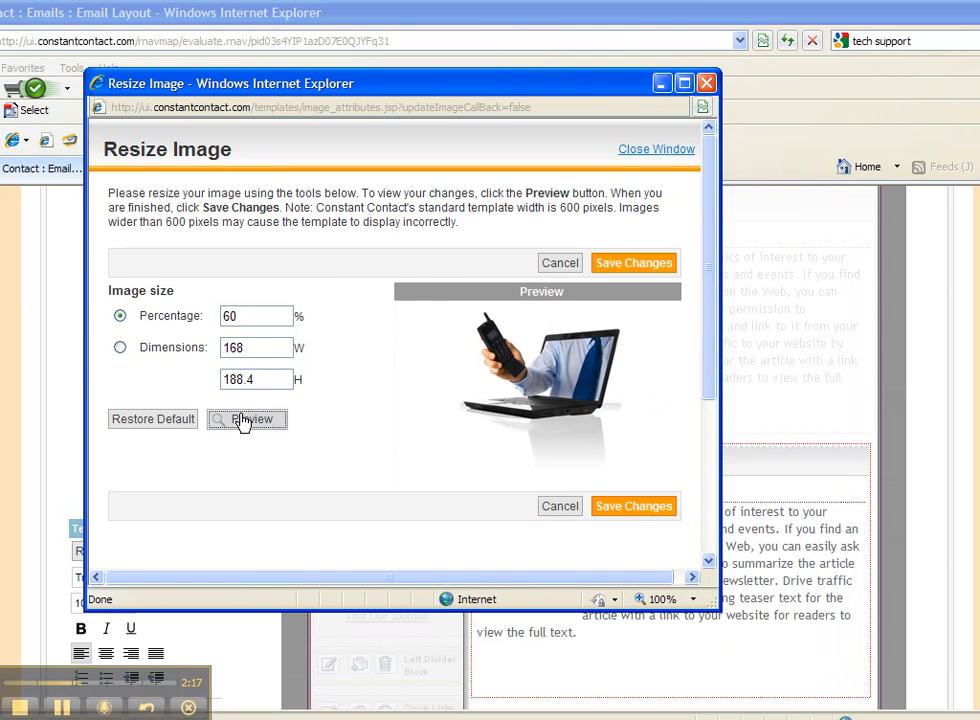
- Set the image size to 75 percent, preview it and save the size change
{"action": "left_click_drag", "start_coordinate": [260, 317], "coordinate": [201, 308]}
{"action": "type", "text": "75"}
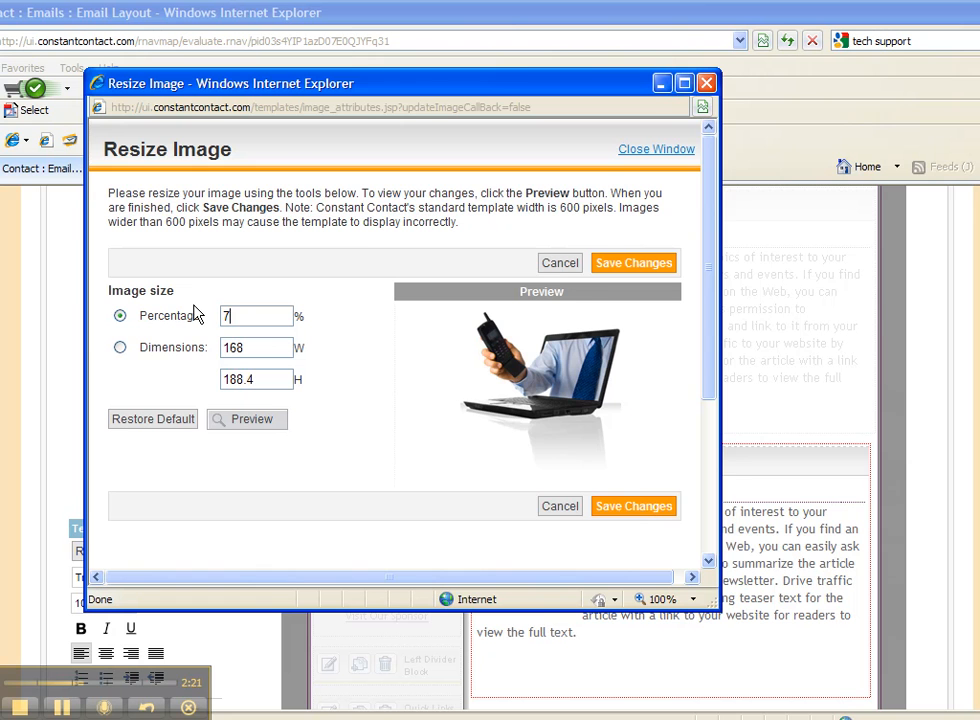
{"action": "left_click", "coordinate": [243, 420]}
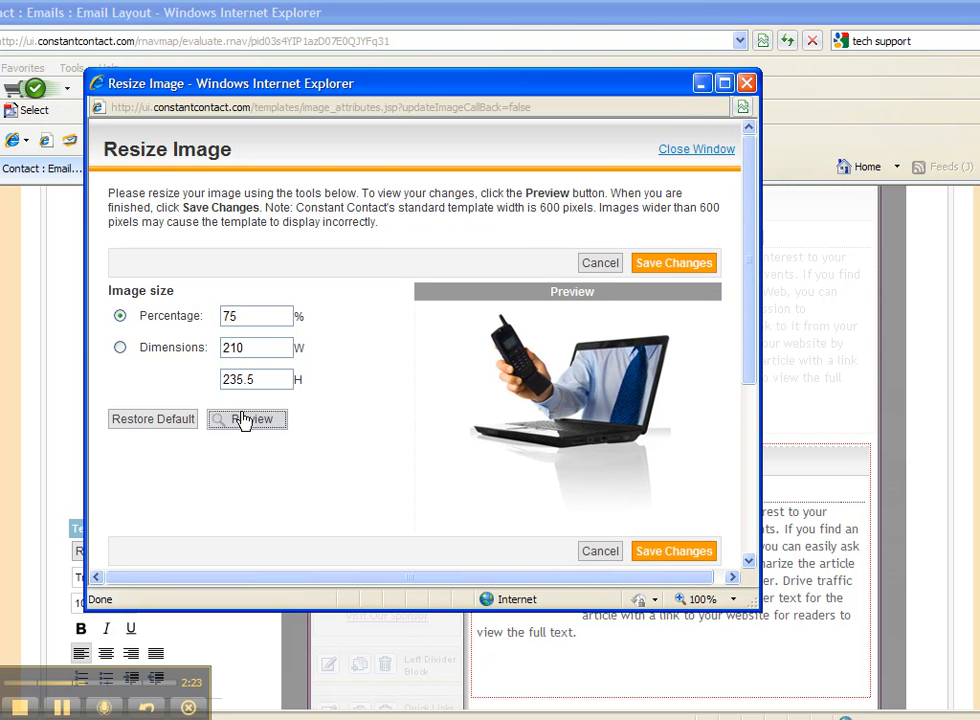
{"action": "left_click", "coordinate": [670, 556]}
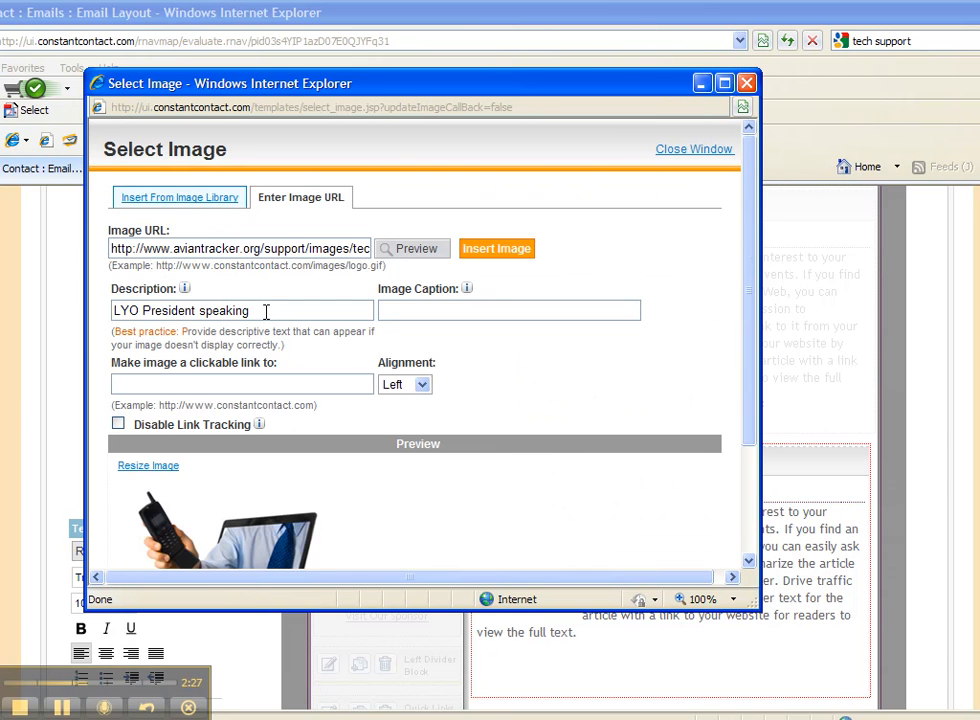
- Replace the image's description with "Tech Support" and give it the caption "Technical Support"
{"action": "left_click_drag", "start_coordinate": [265, 310], "coordinate": [79, 308]}
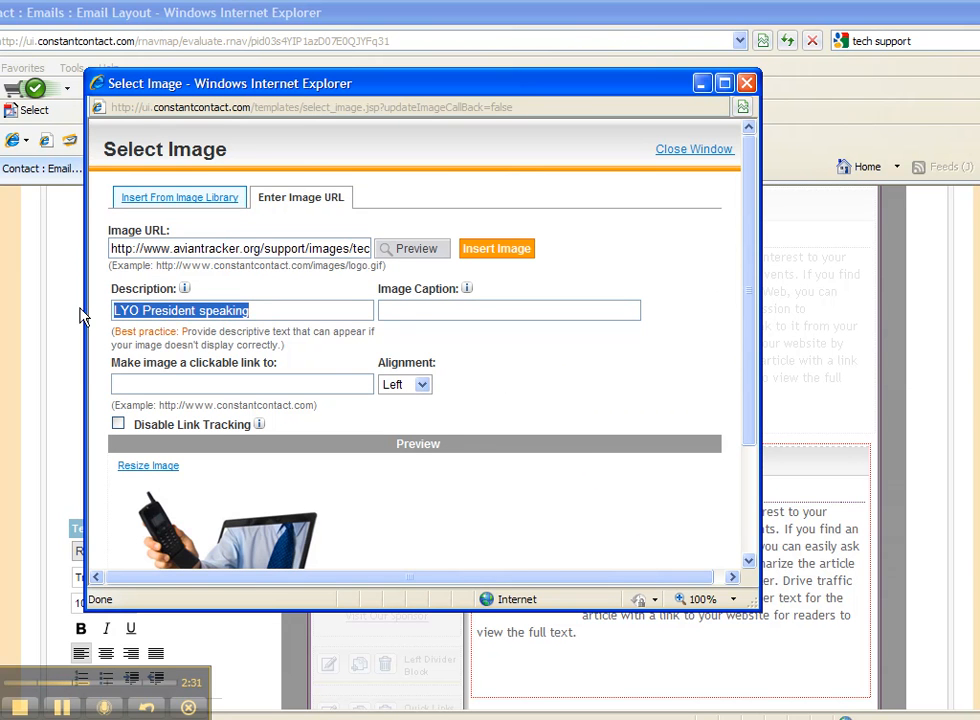
{"action": "type", "text": "Tech Support"}
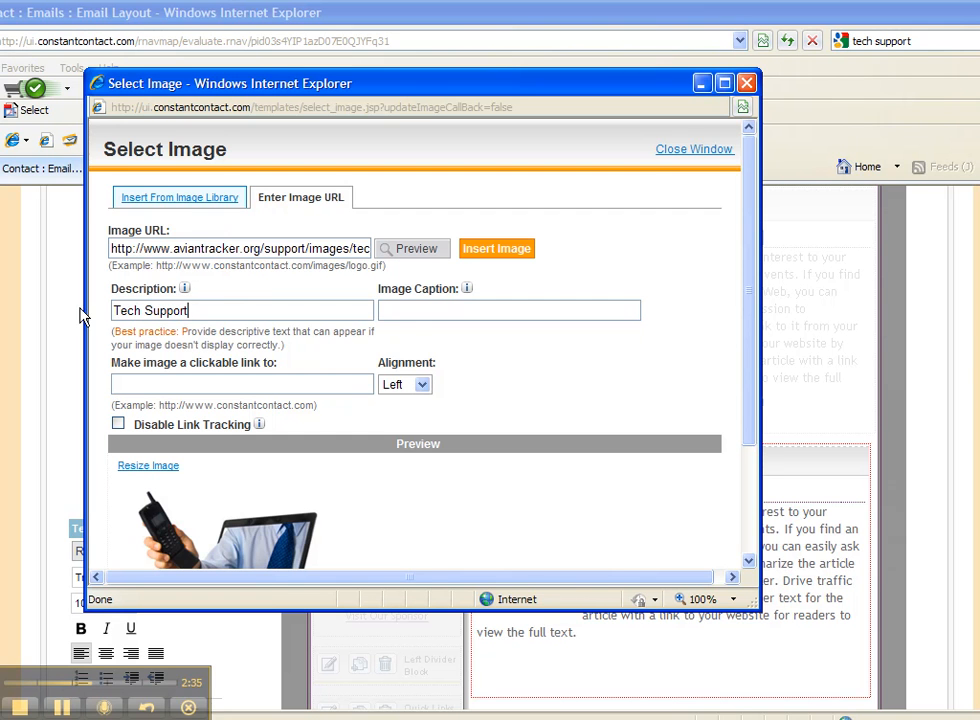
{"action": "left_click", "coordinate": [420, 311]}
{"action": "type", "text": "Technical Support"}
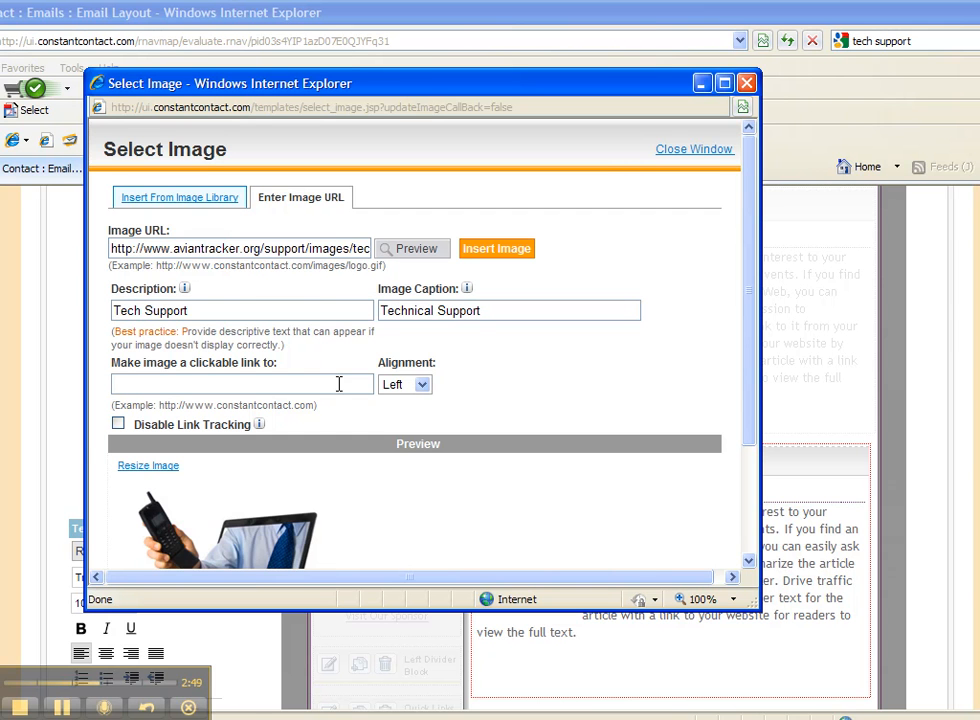
{"action": "type", "text": "http://elca"}
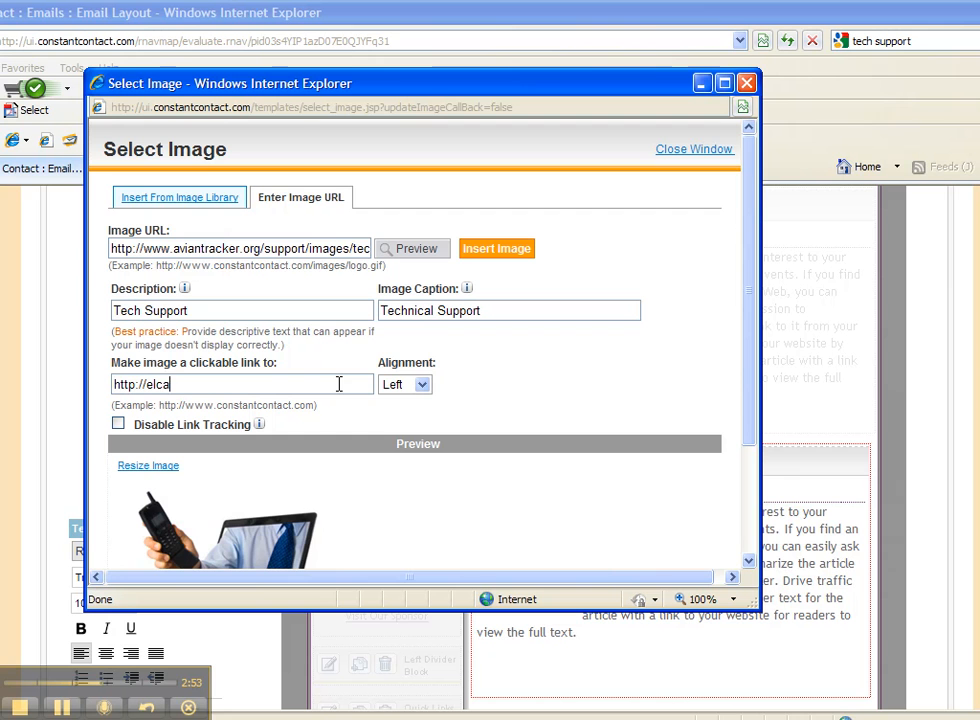
{"action": "type", "text": "ymnet.org/"}
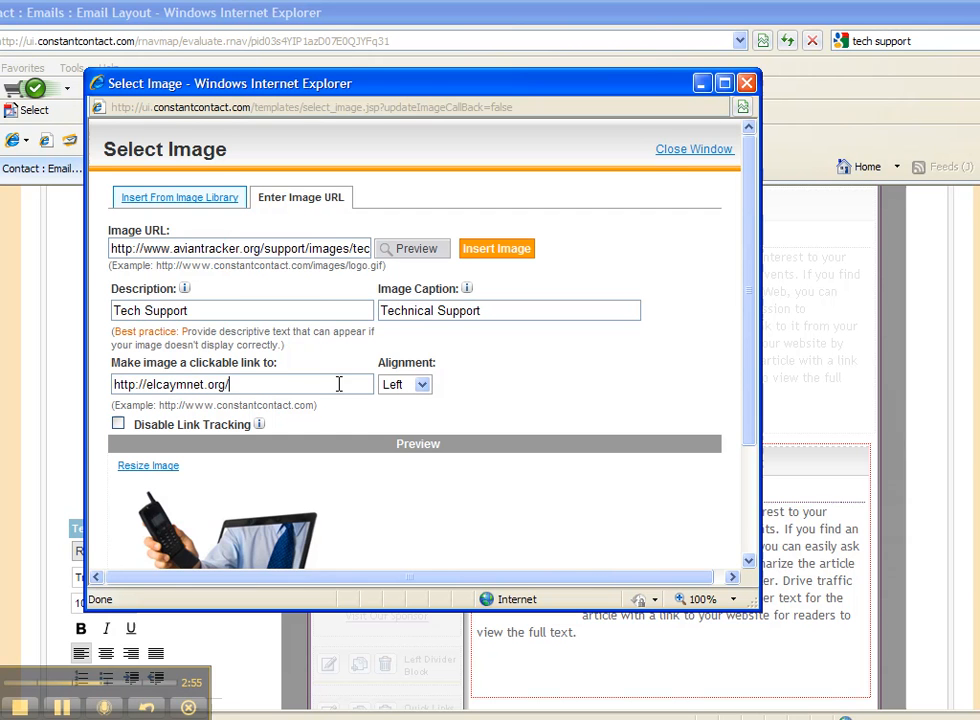
{"action": "type", "text": "extravaganza"}
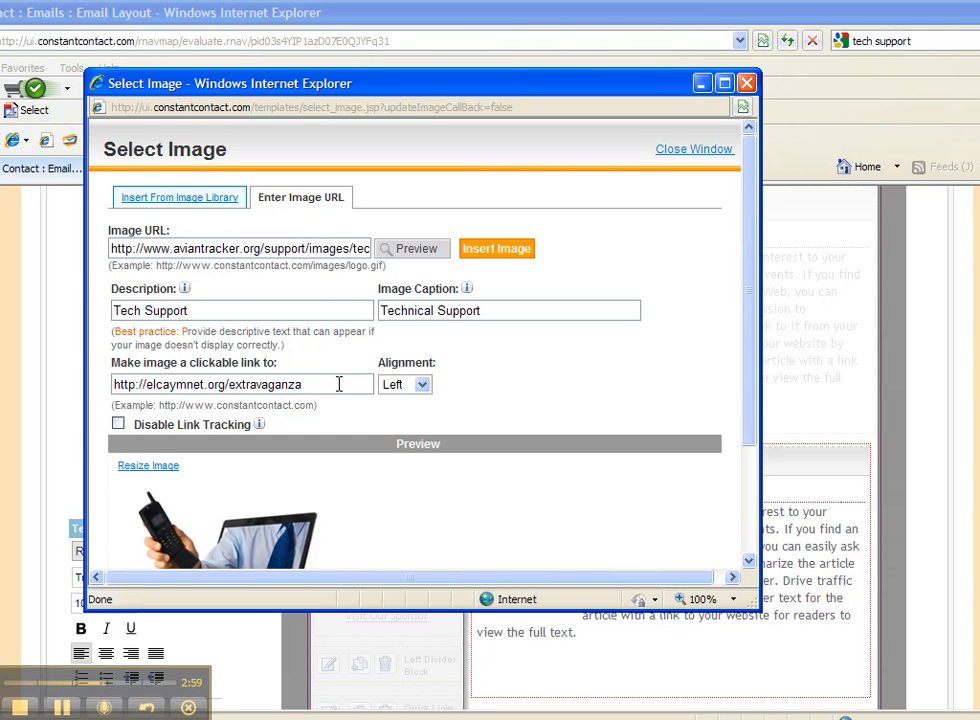
{"action": "left_click", "coordinate": [493, 252]}
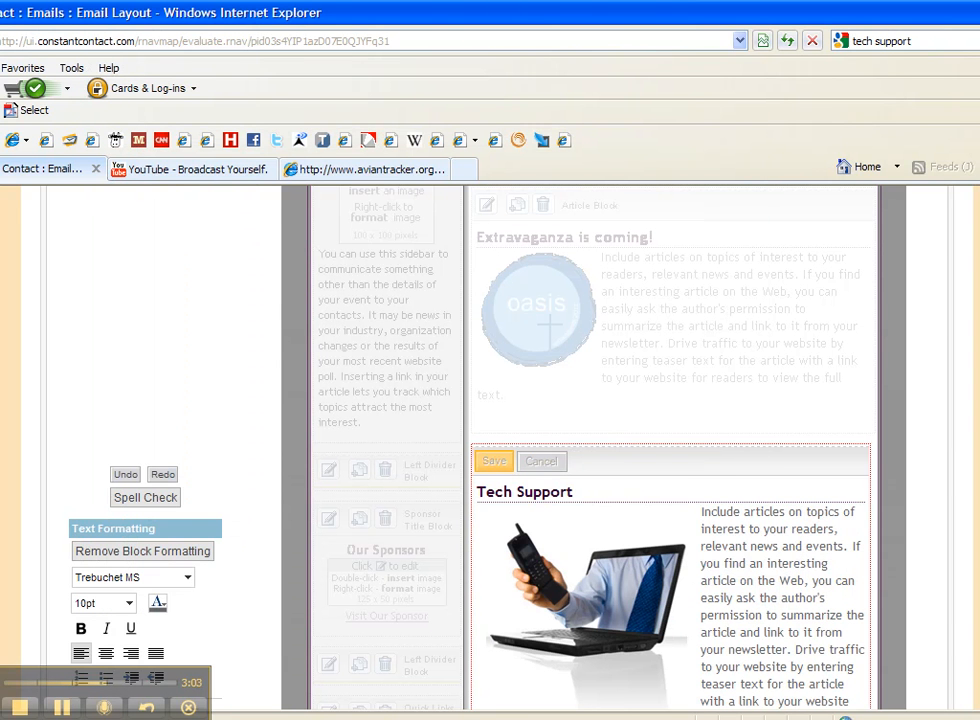
- Save the edited Tech Support article block and save the whole newsletter
{"action": "scroll", "coordinate": [752, 403], "scroll_direction": "down", "scroll_amount": 5}
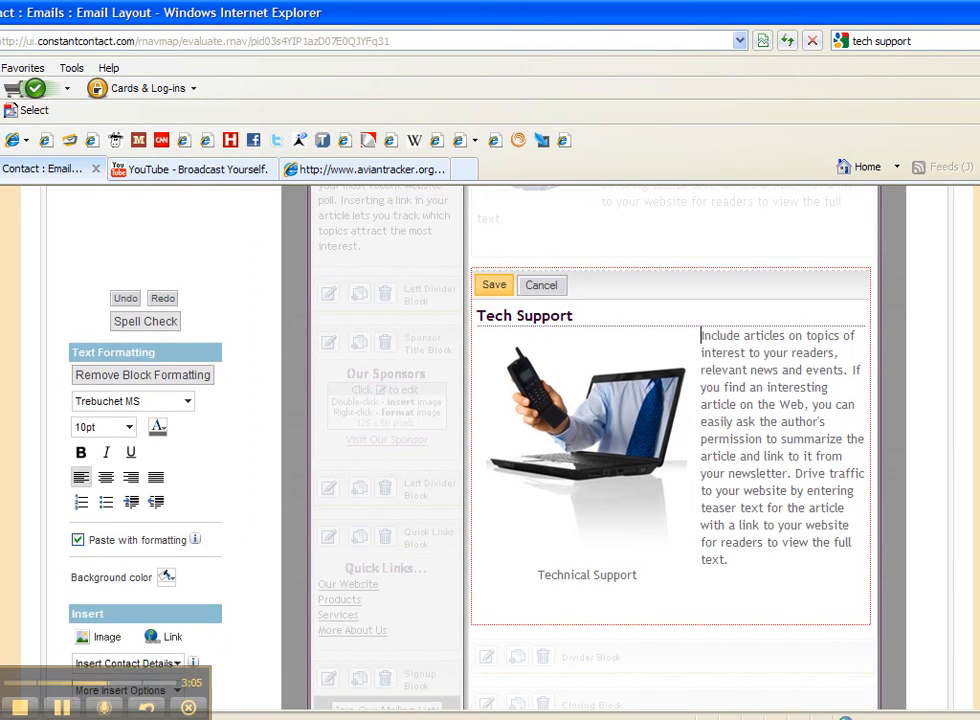
{"action": "left_click_drag", "start_coordinate": [759, 416], "coordinate": [816, 512]}
{"action": "left_click", "coordinate": [783, 419]}
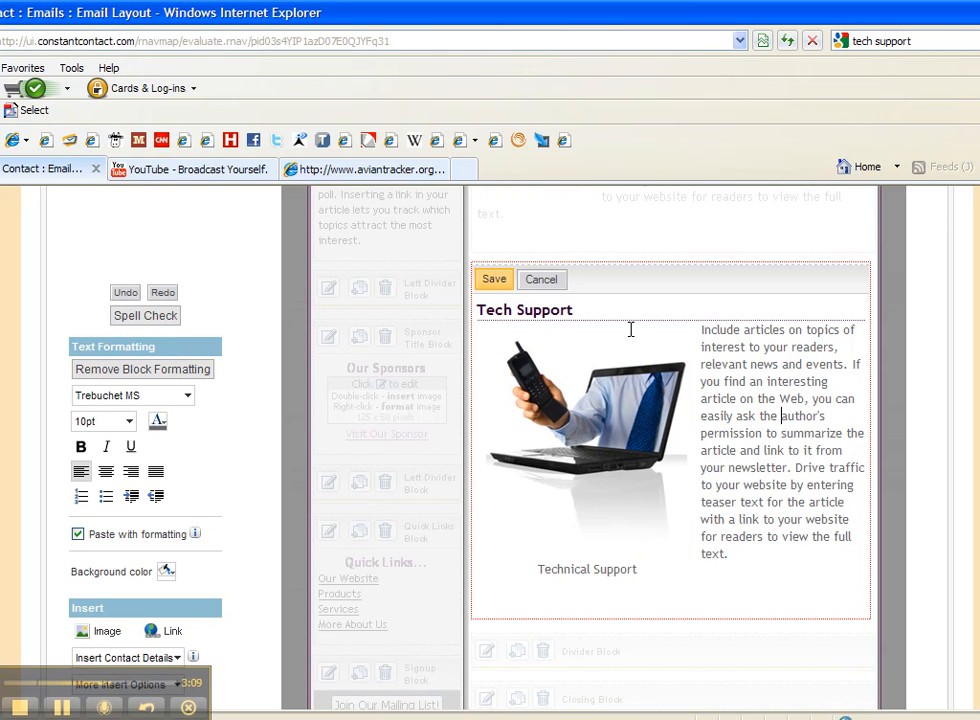
{"action": "left_click", "coordinate": [490, 283]}
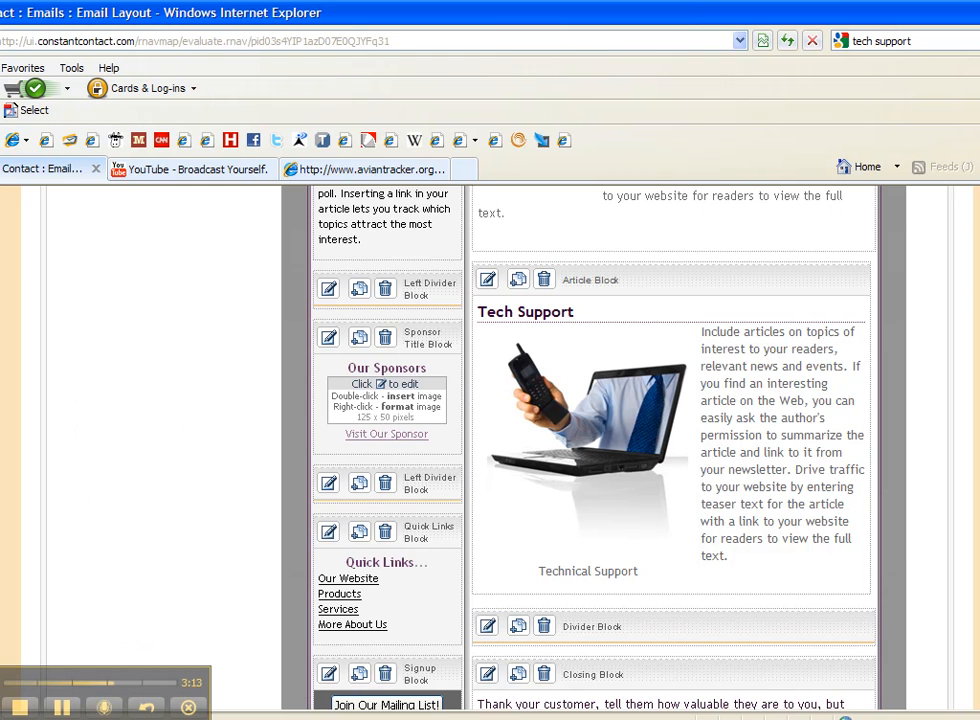
{"action": "scroll", "coordinate": [490, 447], "scroll_direction": "up", "scroll_amount": 8}
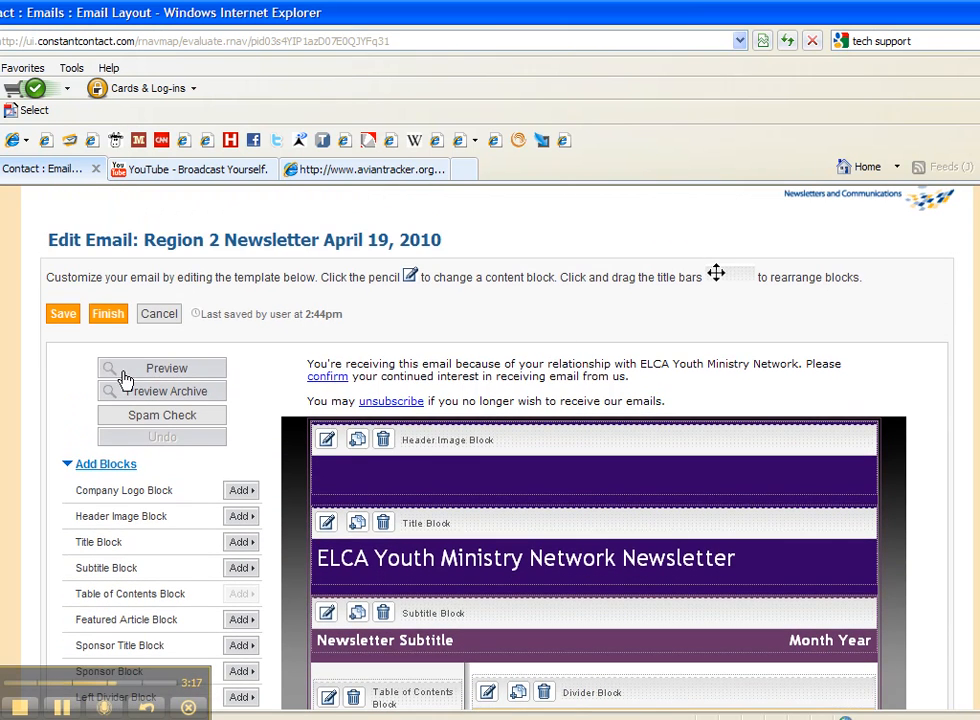
{"action": "left_click", "coordinate": [64, 316]}
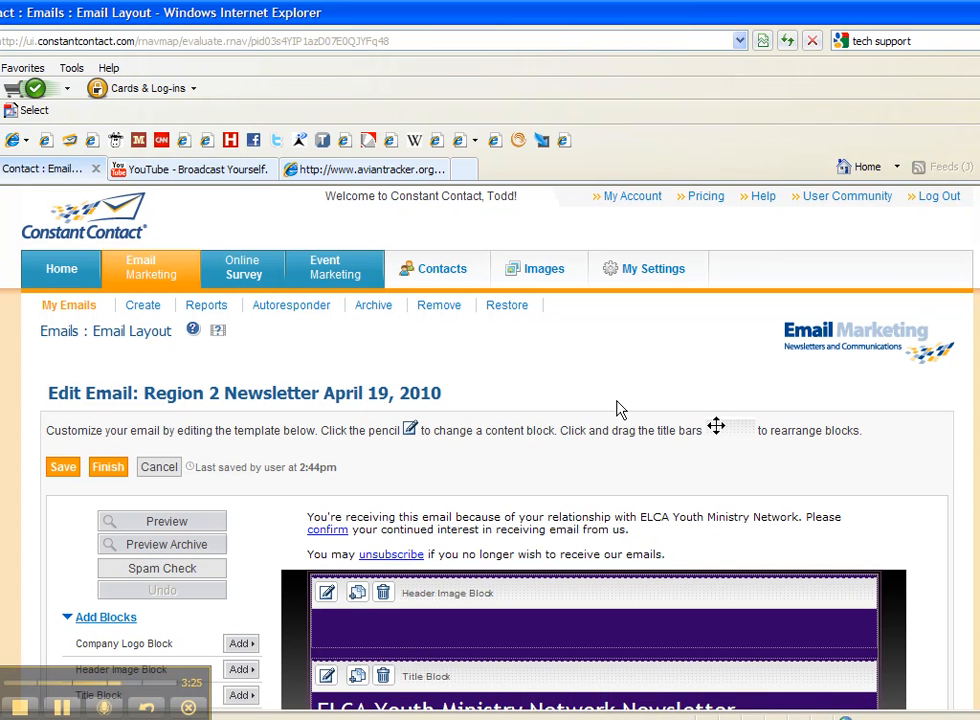
- Preview the newsletter and examine its layout, including the Tech Support article's image and caption
{"action": "left_click", "coordinate": [167, 522]}
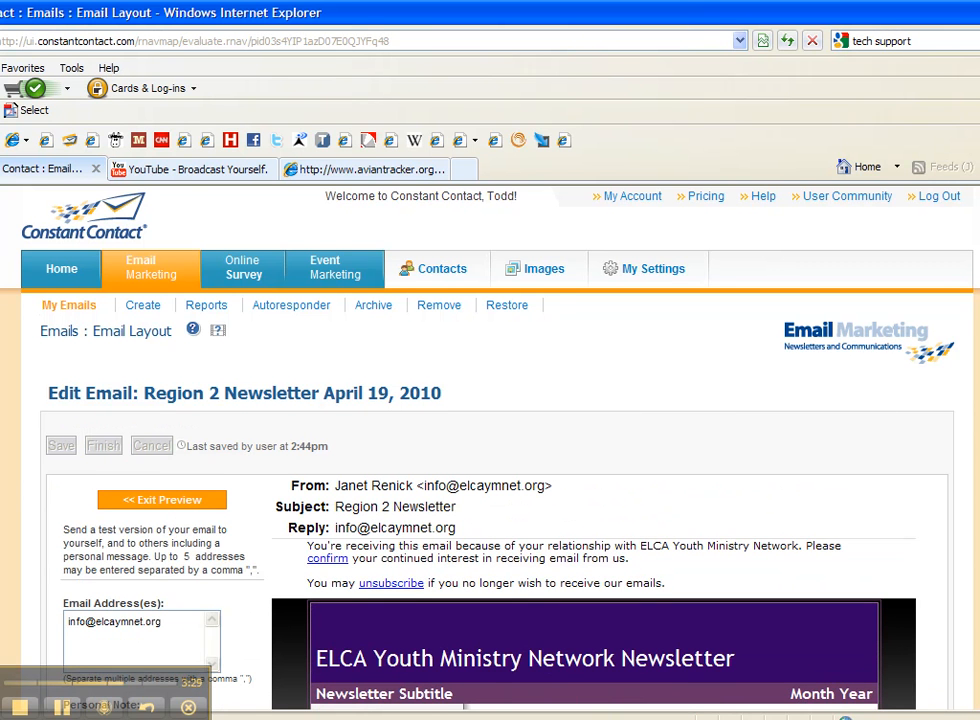
{"action": "scroll", "coordinate": [490, 450], "scroll_direction": "down", "scroll_amount": 5}
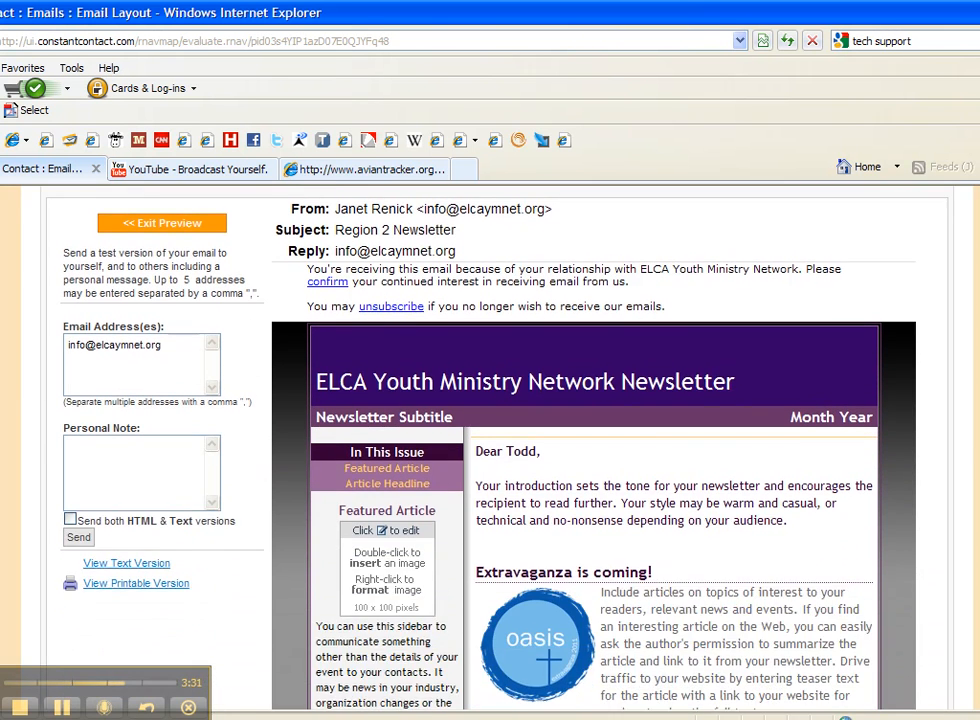
{"action": "scroll", "coordinate": [490, 450], "scroll_direction": "down", "scroll_amount": 1}
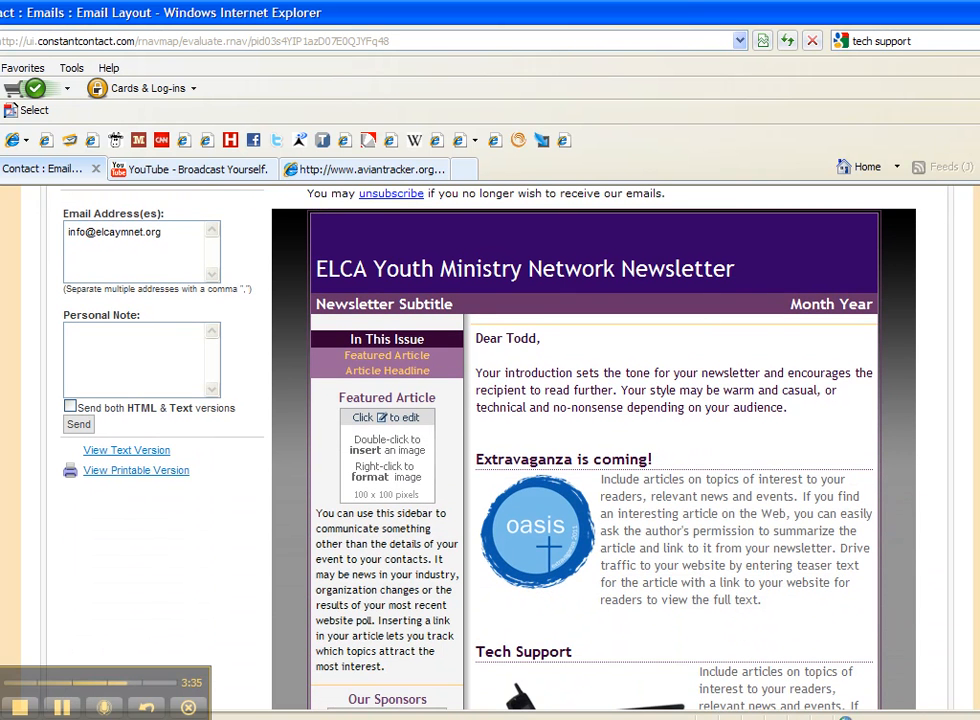
{"action": "scroll", "coordinate": [590, 450], "scroll_direction": "down", "scroll_amount": 5}
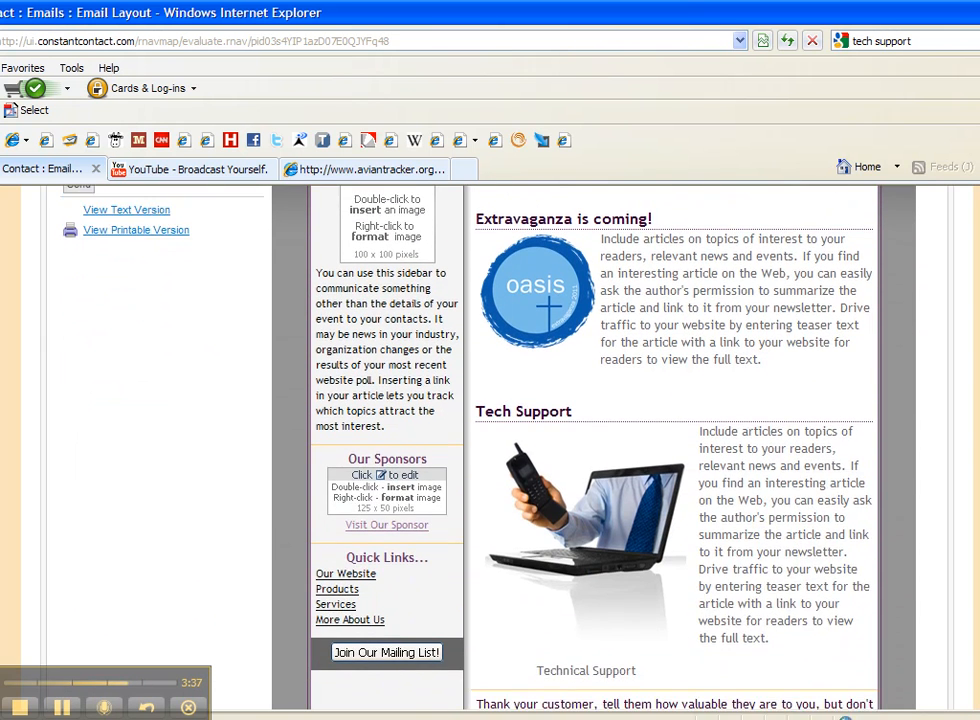
{"action": "scroll", "coordinate": [590, 450], "scroll_direction": "down", "scroll_amount": 1}
{"action": "scroll", "coordinate": [590, 450], "scroll_direction": "down", "scroll_amount": 2}
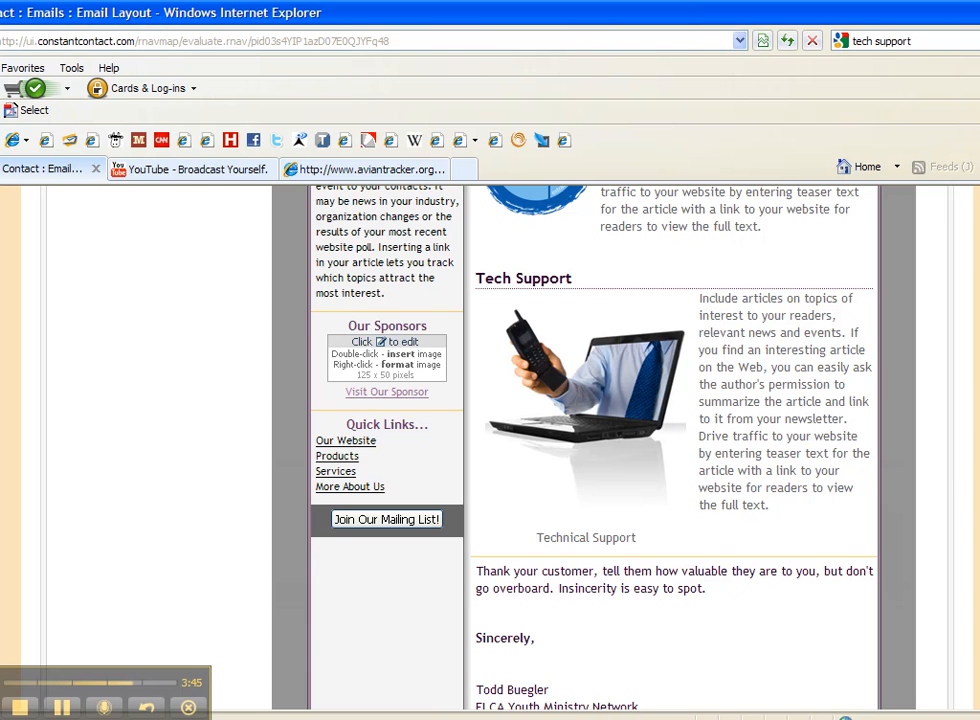
{"action": "scroll", "coordinate": [594, 448], "scroll_direction": "up", "scroll_amount": 1}
{"action": "scroll", "coordinate": [594, 448], "scroll_direction": "down", "scroll_amount": 3}
{"action": "scroll", "coordinate": [594, 448], "scroll_direction": "up", "scroll_amount": 2}
{"action": "scroll", "coordinate": [594, 448], "scroll_direction": "up", "scroll_amount": 6}
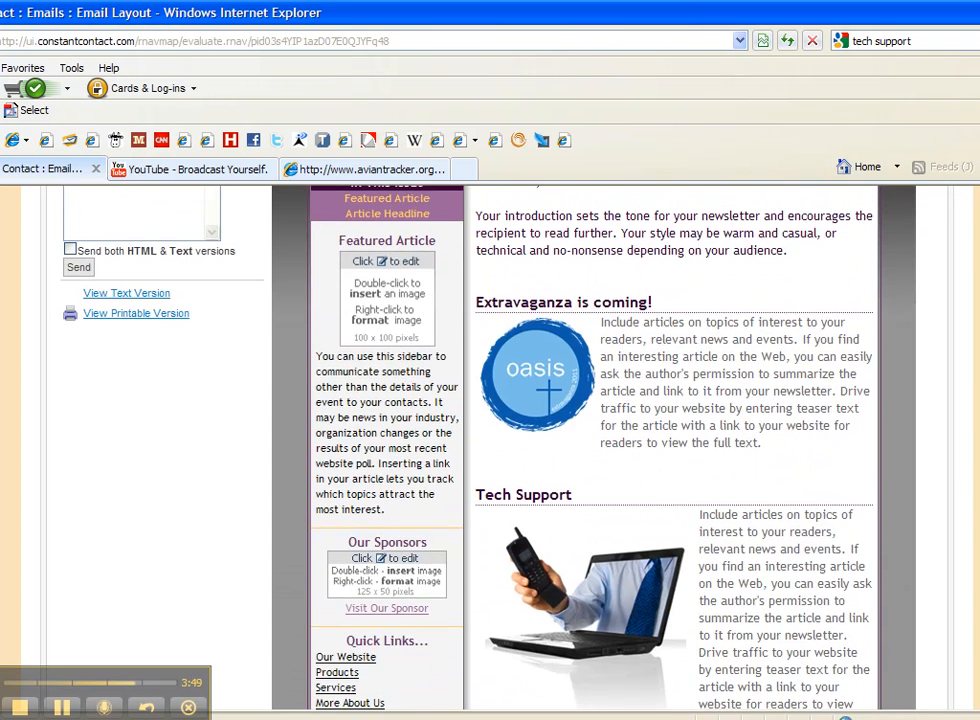
{"action": "scroll", "coordinate": [594, 448], "scroll_direction": "up", "scroll_amount": 4}
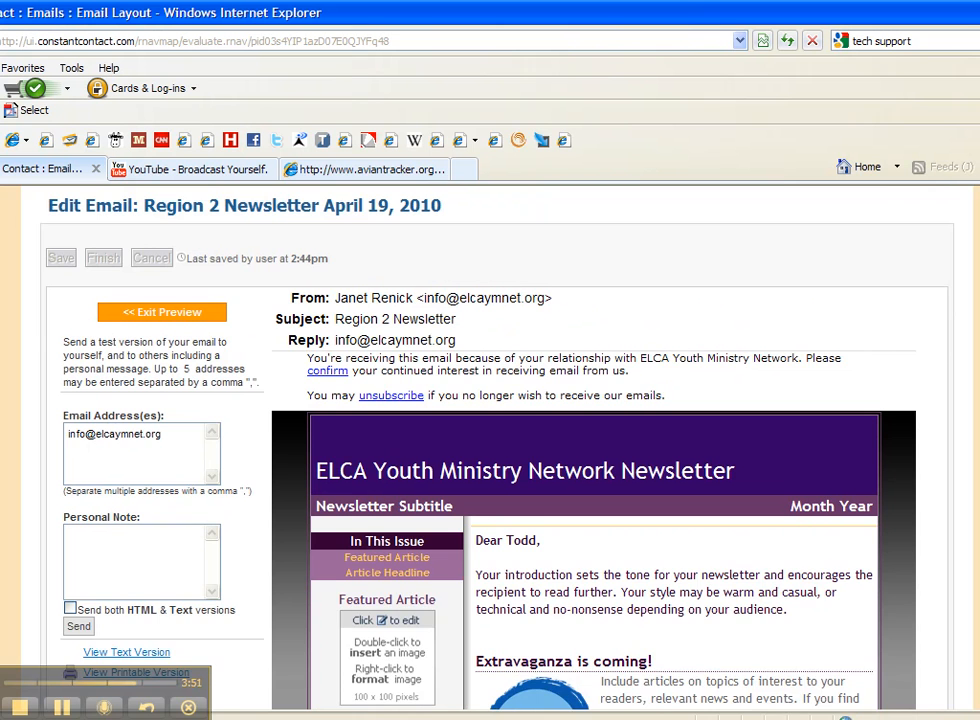
{"action": "scroll", "coordinate": [594, 448], "scroll_direction": "up", "scroll_amount": 1}
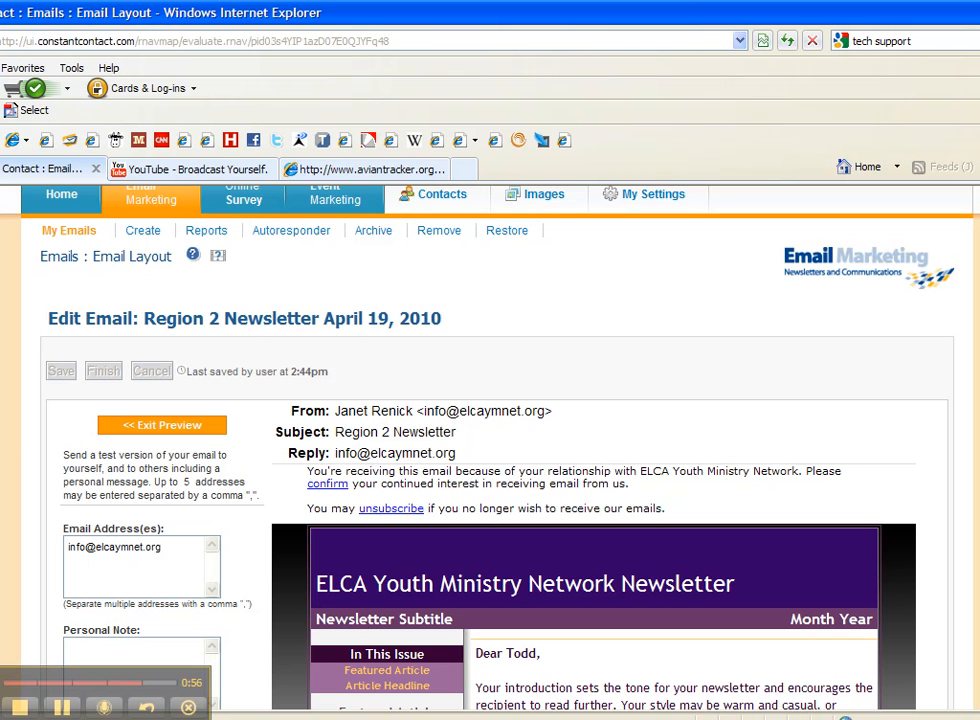
{"action": "scroll", "coordinate": [490, 450], "scroll_direction": "up", "scroll_amount": 1}
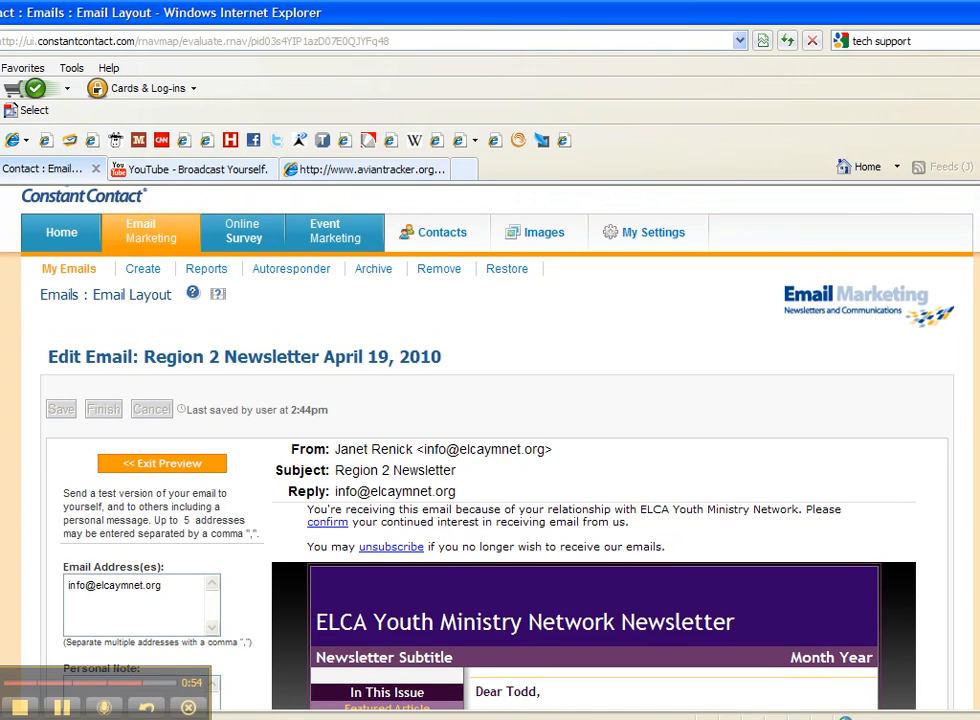
{"action": "scroll", "coordinate": [490, 450], "scroll_direction": "down", "scroll_amount": 3}
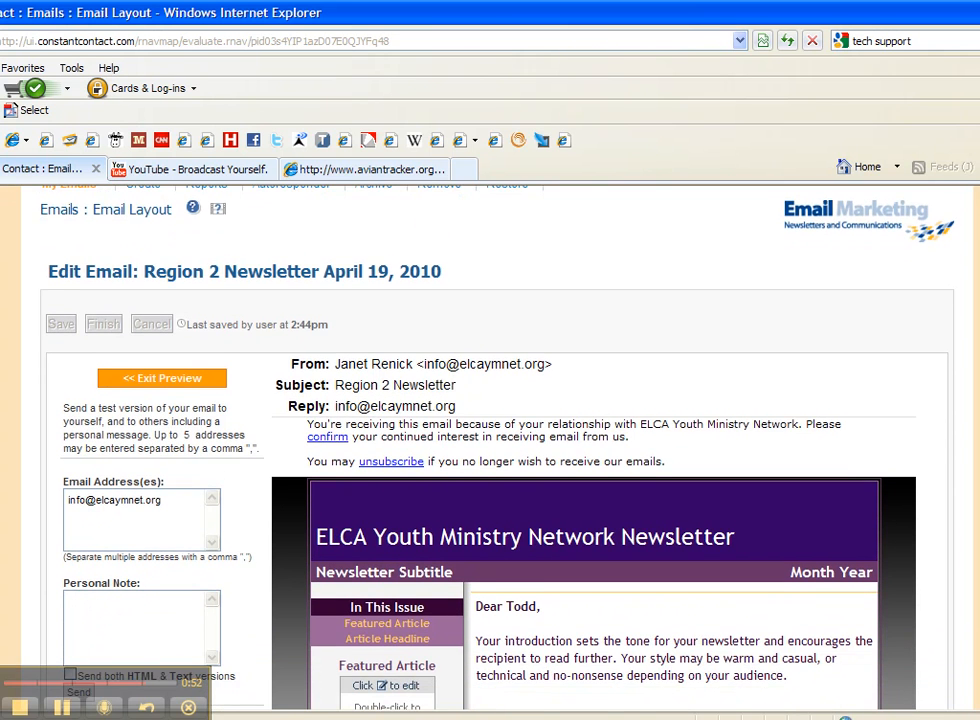
{"action": "scroll", "coordinate": [840, 285], "scroll_direction": "down", "scroll_amount": 4}
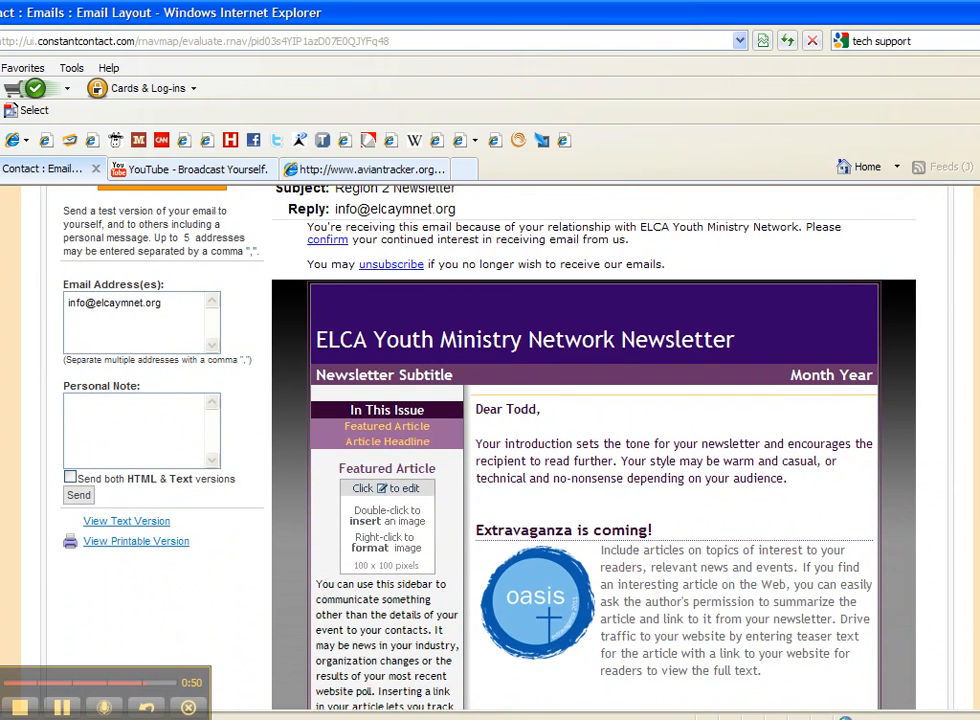